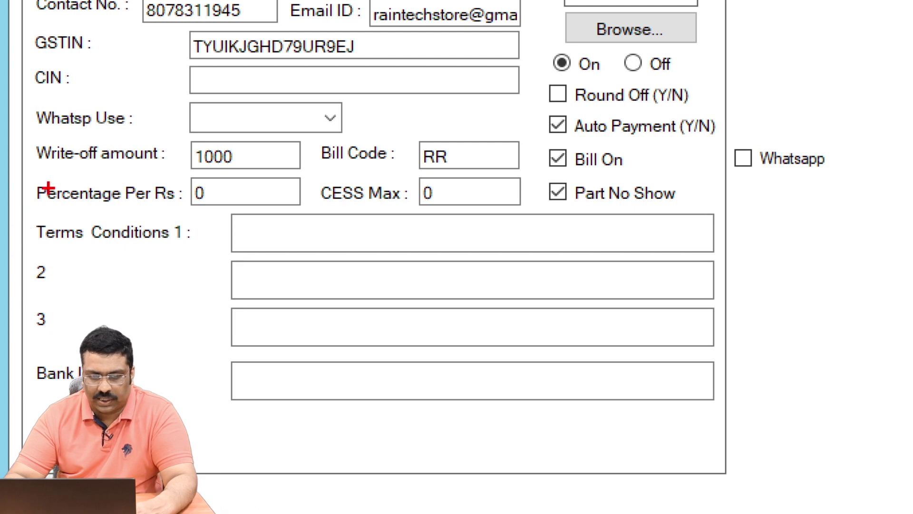
pyautogui.moveTo(7, 170); pyautogui.dragTo(266, 221)
pyautogui.press('Escape')
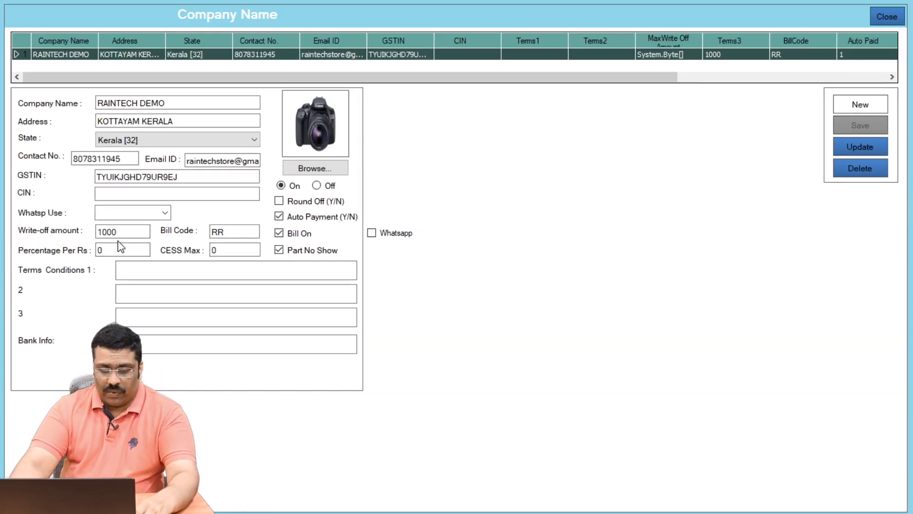
pyautogui.hotkey('ctrl', '1')
pyautogui.click(11, 241)
pyautogui.moveTo(22, 238)
pyautogui.mouseDown()
pyautogui.moveTo(135, 297)
pyautogui.moveTo(314, 275)
pyautogui.mouseUp()
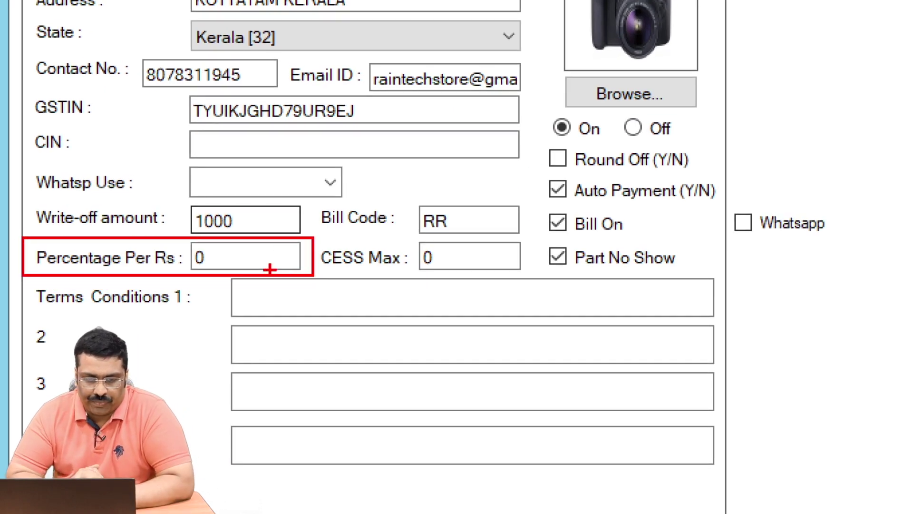
pyautogui.press('Escape')
# Step: Try the company's Percentage Per Rs at 1 and at 0.5
pyautogui.doubleClick(215, 259)
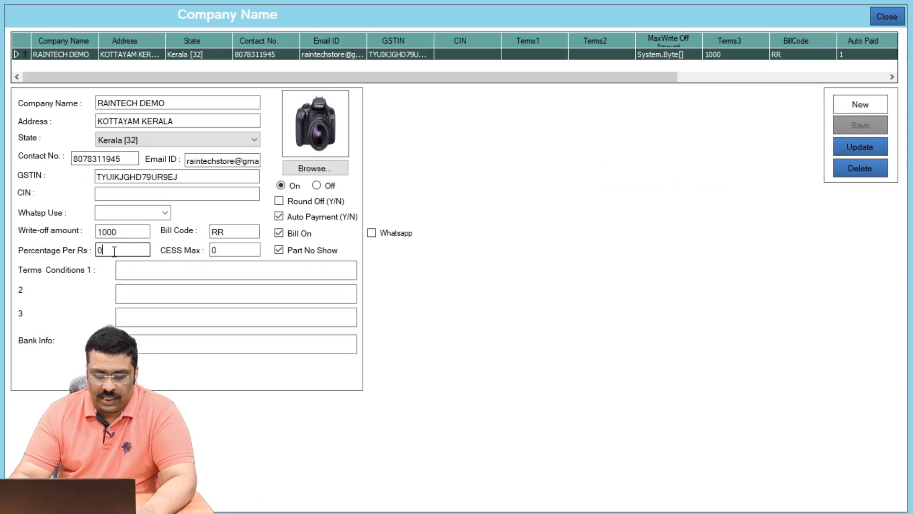
pyautogui.write('1')
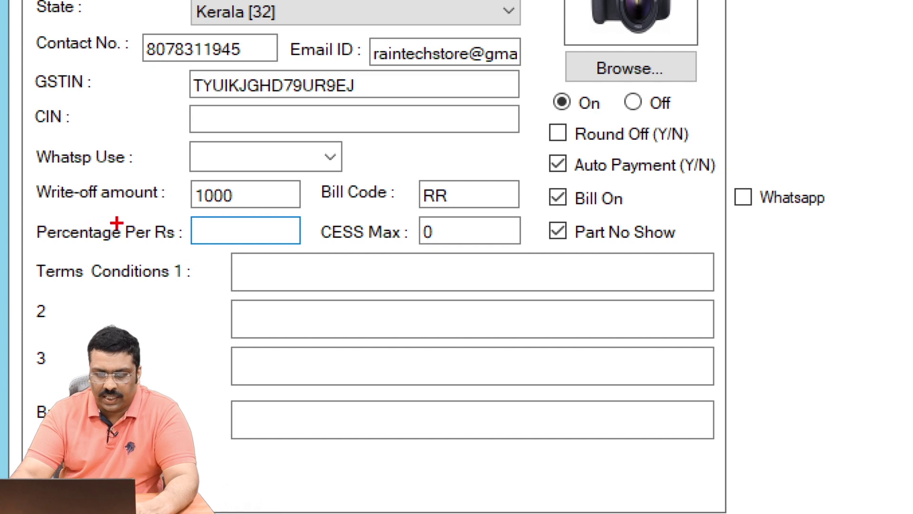
pyautogui.moveTo(137, 208); pyautogui.dragTo(314, 252)
pyautogui.press('Escape')
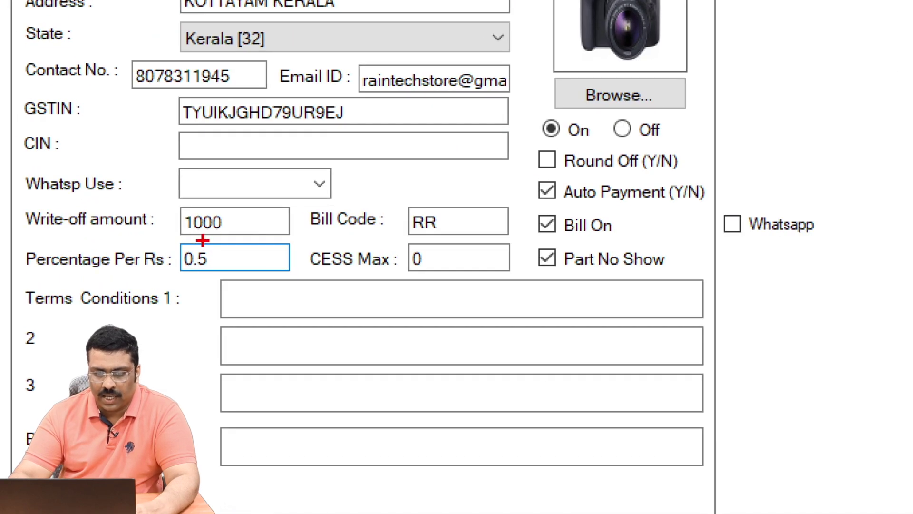
pyautogui.moveTo(76, 242); pyautogui.dragTo(127, 260)
pyautogui.moveTo(242, 278); pyautogui.dragTo(246, 280)
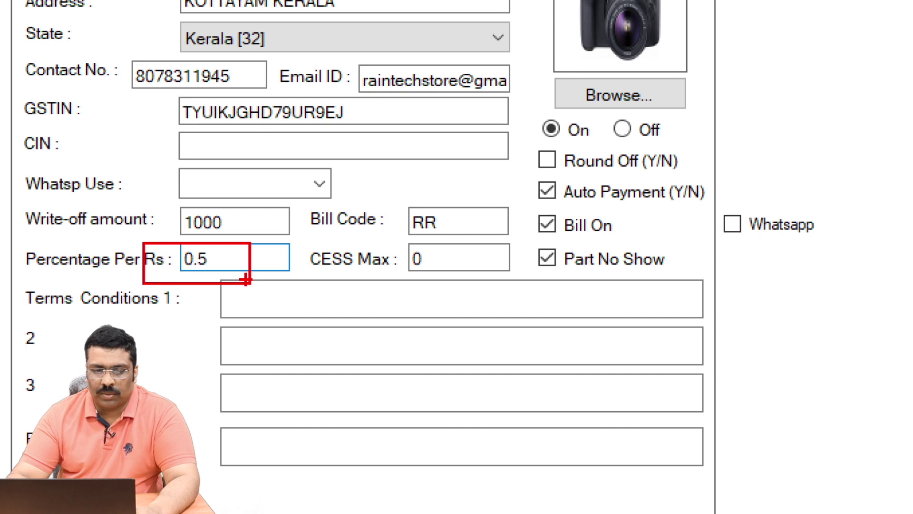
# Step: Change the company's Percentage Per Rs value to 0.25
pyautogui.moveTo(208, 259); pyautogui.dragTo(21, 288)
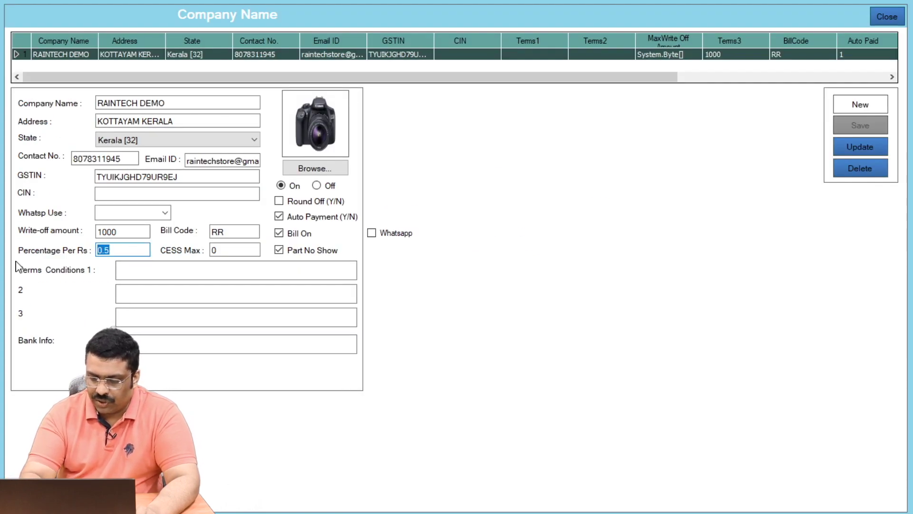
pyautogui.write('0')
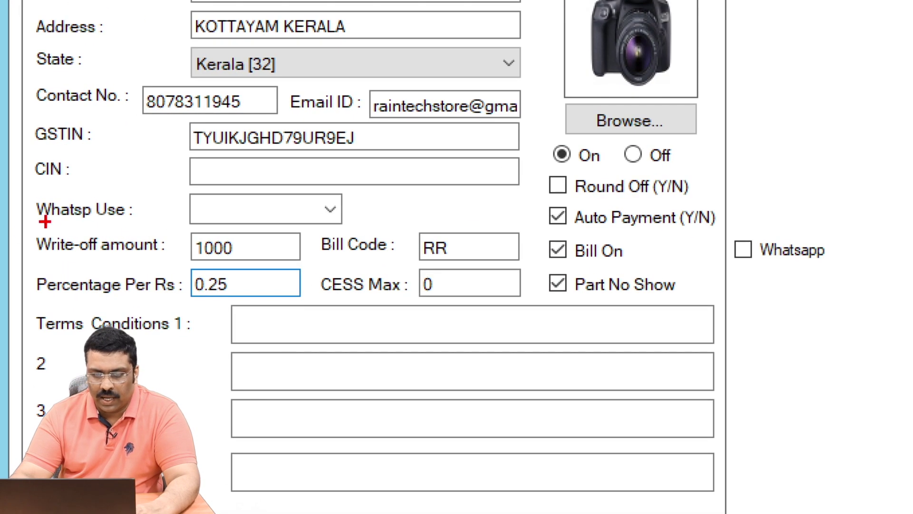
pyautogui.moveTo(75, 237); pyautogui.dragTo(137, 263)
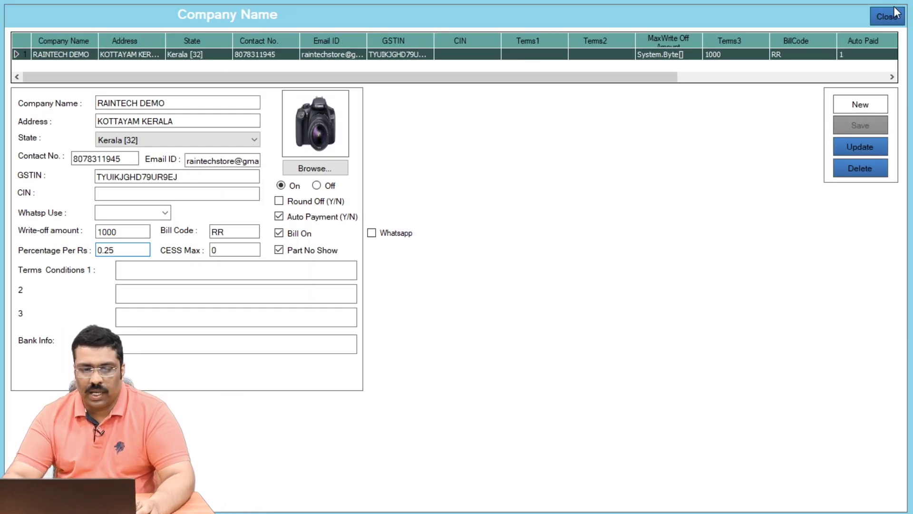
# Step: Set the company's Percentage Per Rs value to 0.5
pyautogui.doubleClick(107, 249)
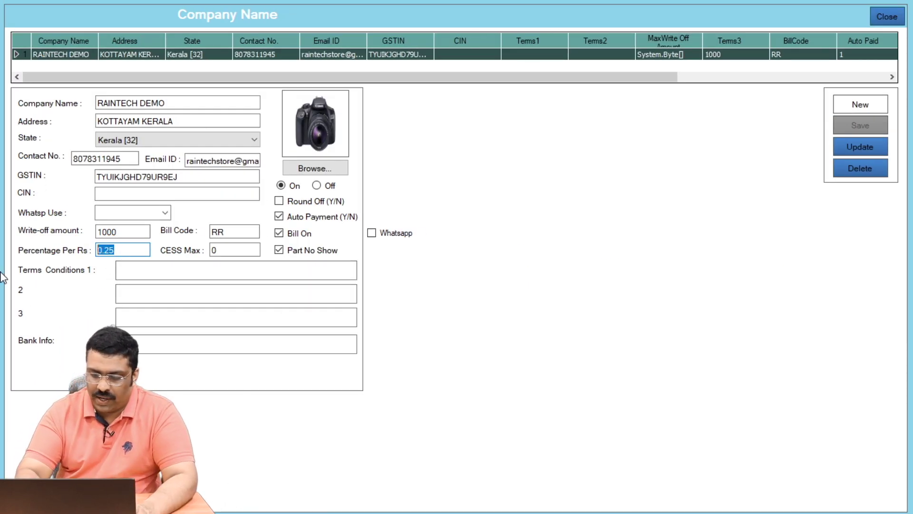
pyautogui.write('.')
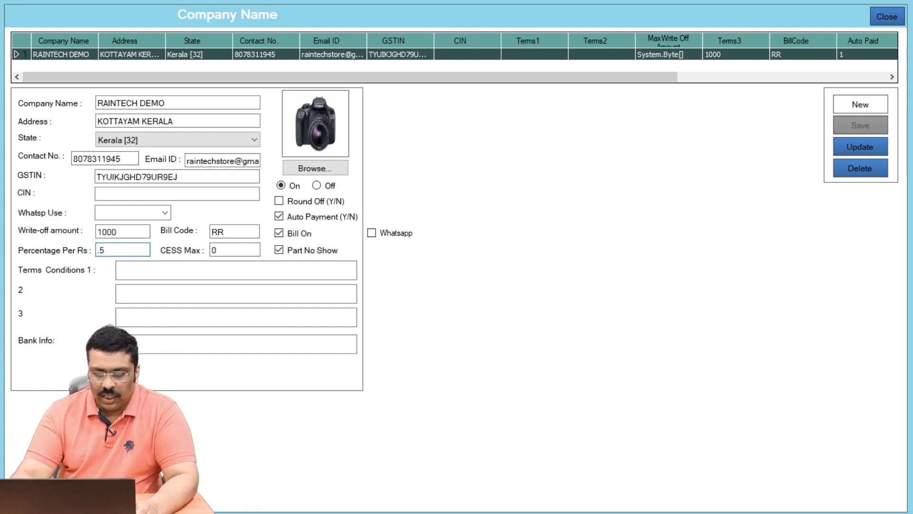
pyautogui.write('5')
pyautogui.hotkey('shift', 'Home')
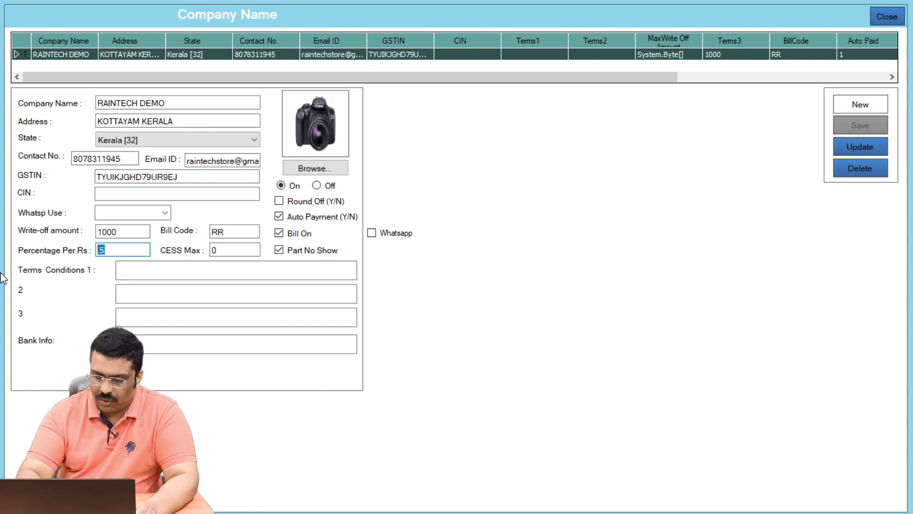
pyautogui.write('0.')
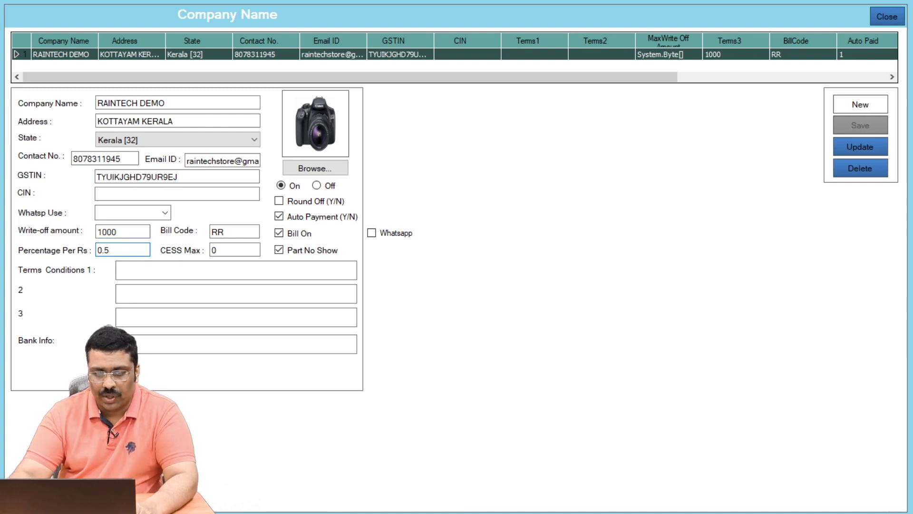
pyautogui.moveTo(9, 238); pyautogui.dragTo(96, 267)
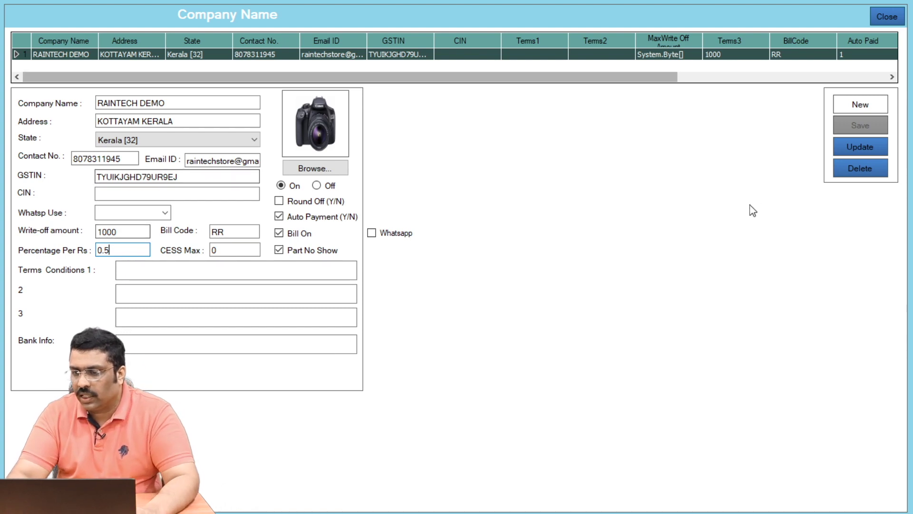
# Step: Update the company record with the edited settings and close the Company Name form
pyautogui.click(856, 148)
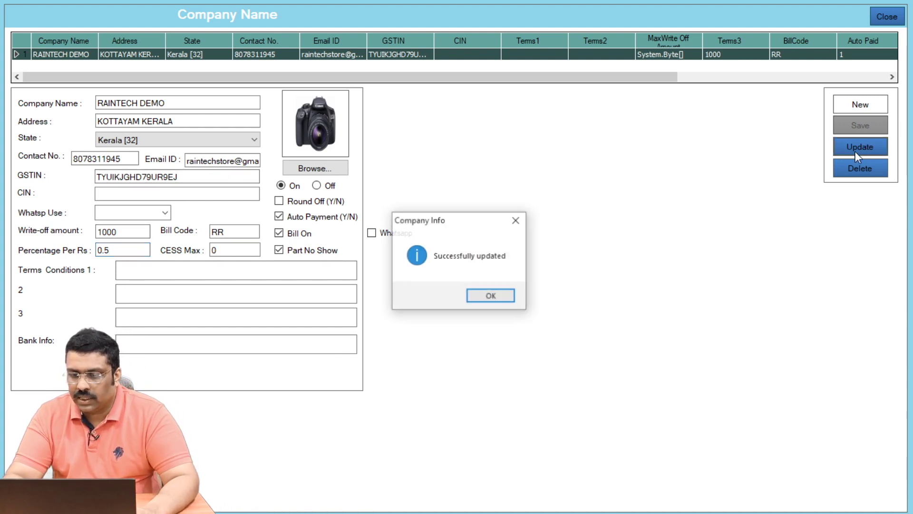
pyautogui.click(487, 295)
pyautogui.click(887, 16)
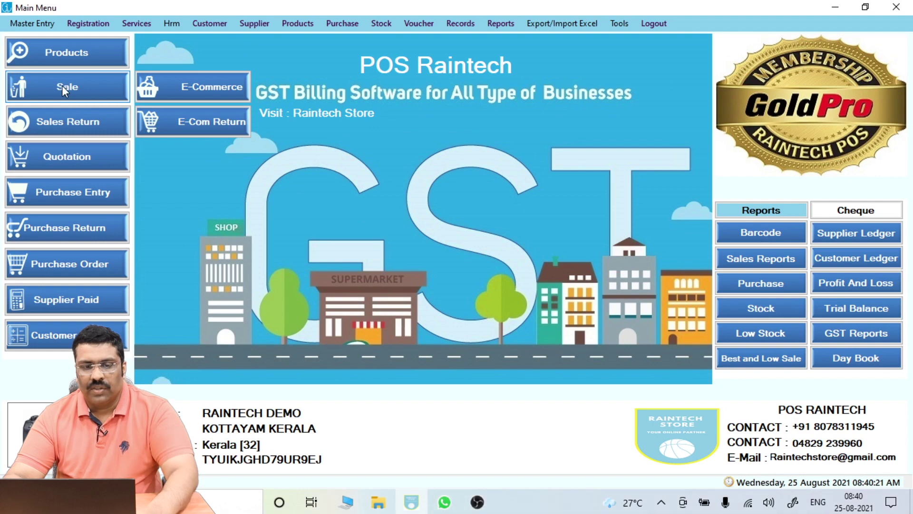
# Step: Open the sale billing form
pyautogui.click(129, 112)
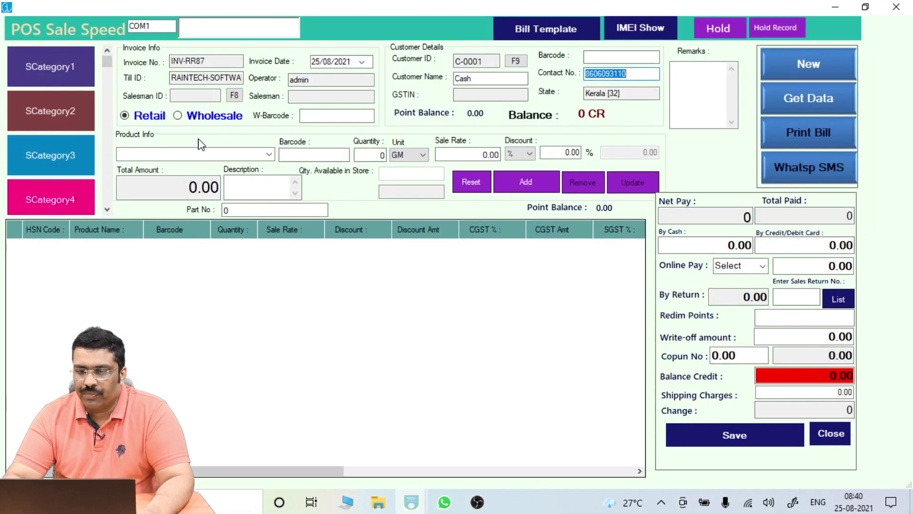
pyautogui.click(653, 73)
pyautogui.doubleClick(653, 73)
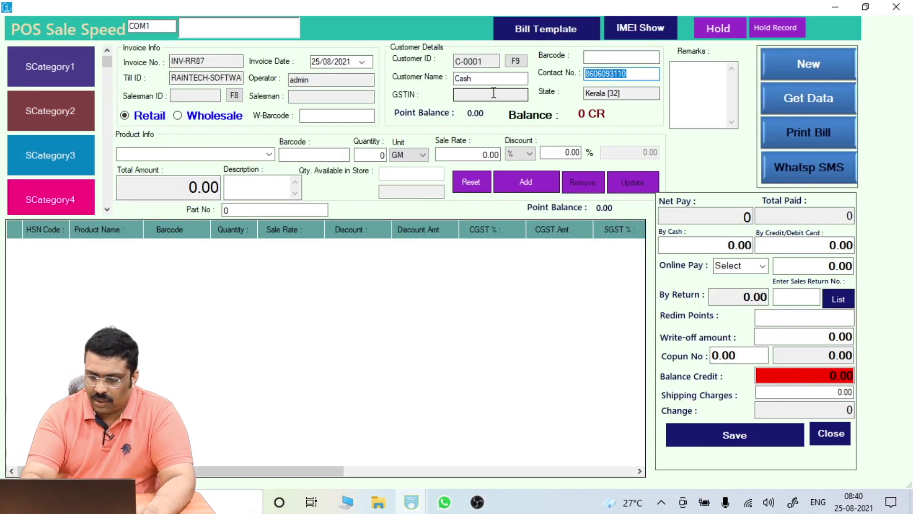
pyautogui.write('80')
pyautogui.press('Down')
pyautogui.press('Return')
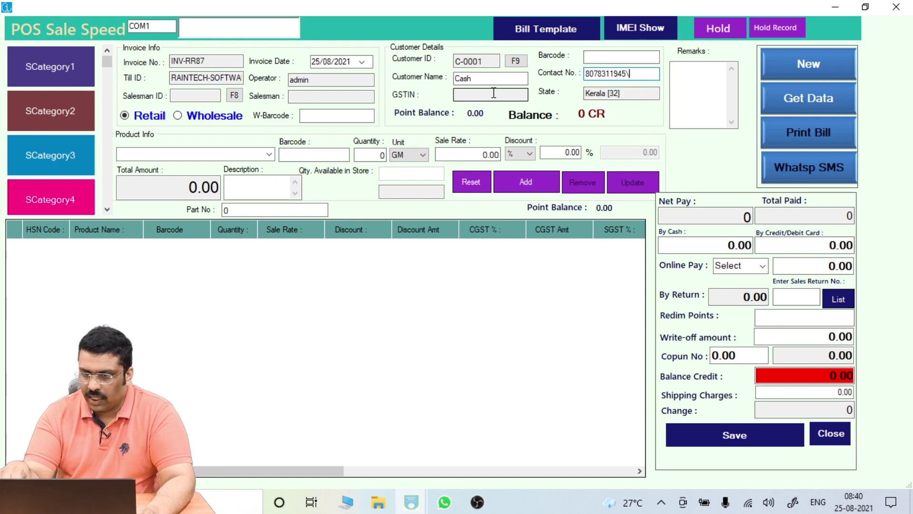
pyautogui.write('\\')
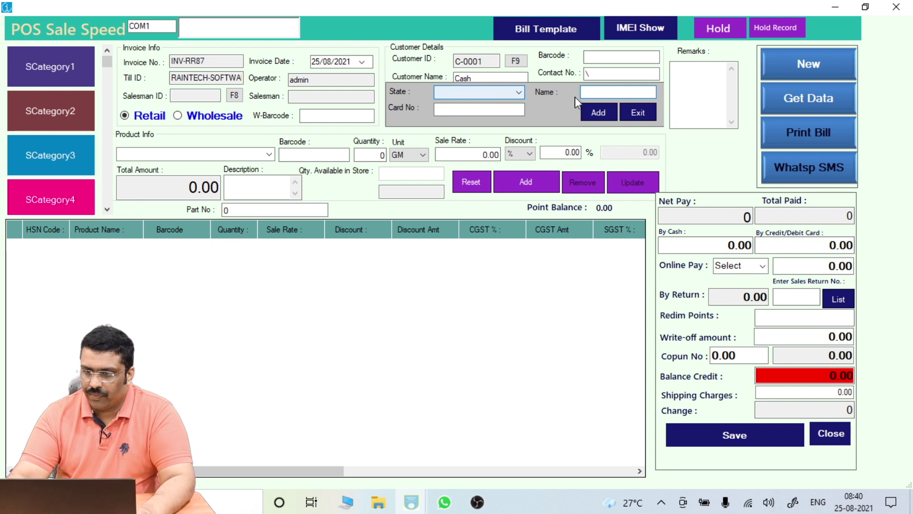
pyautogui.click(638, 112)
pyautogui.hotkey('shift', 'Tab')
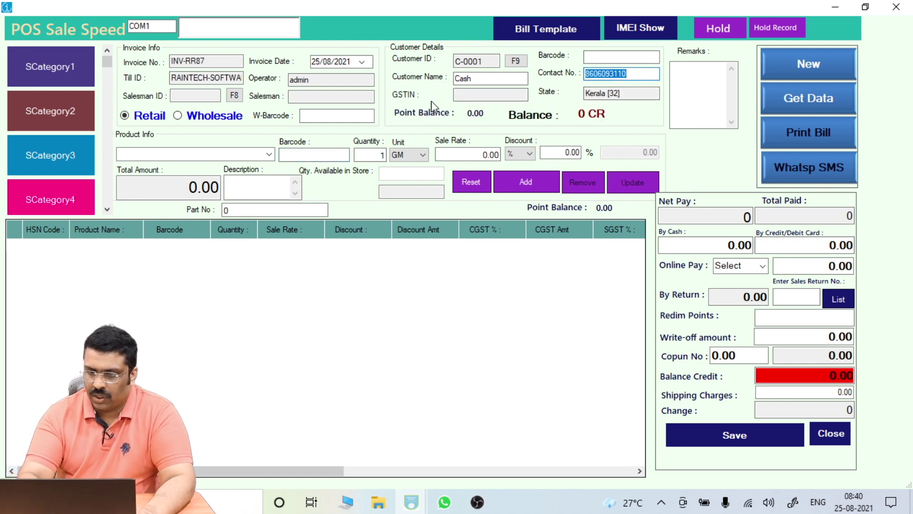
# Step: Load the saved customer by contact number to check the point balance and account balance, and close the sale form
pyautogui.write('80')
pyautogui.press('Down')
pyautogui.press('Return')
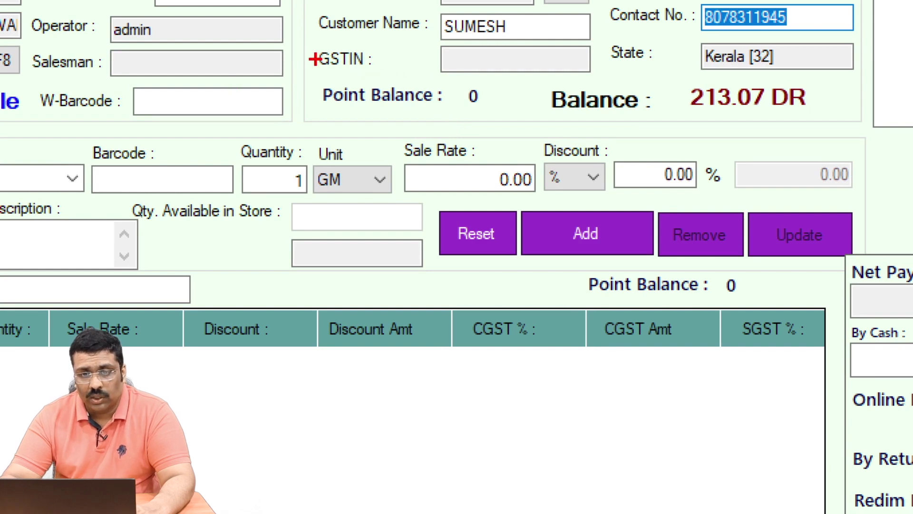
pyautogui.moveTo(309, 68); pyautogui.dragTo(584, 122)
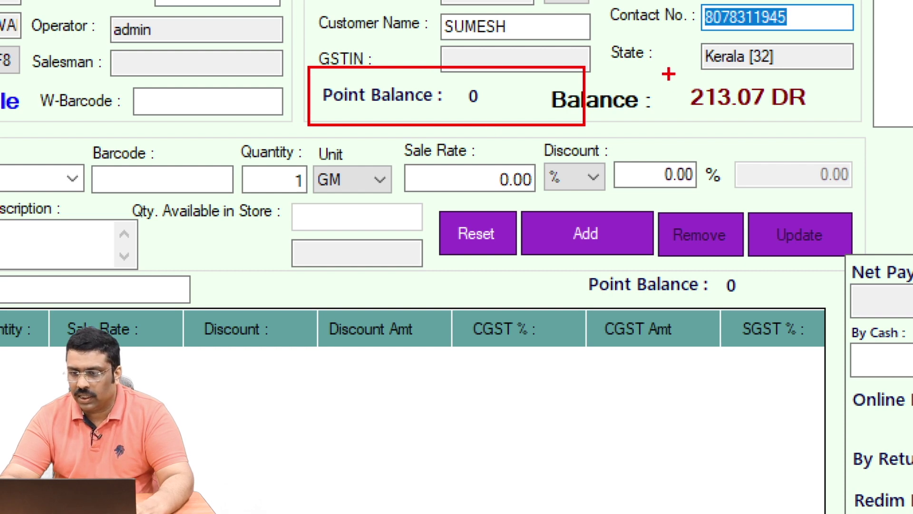
pyautogui.moveTo(668, 74); pyautogui.dragTo(861, 130)
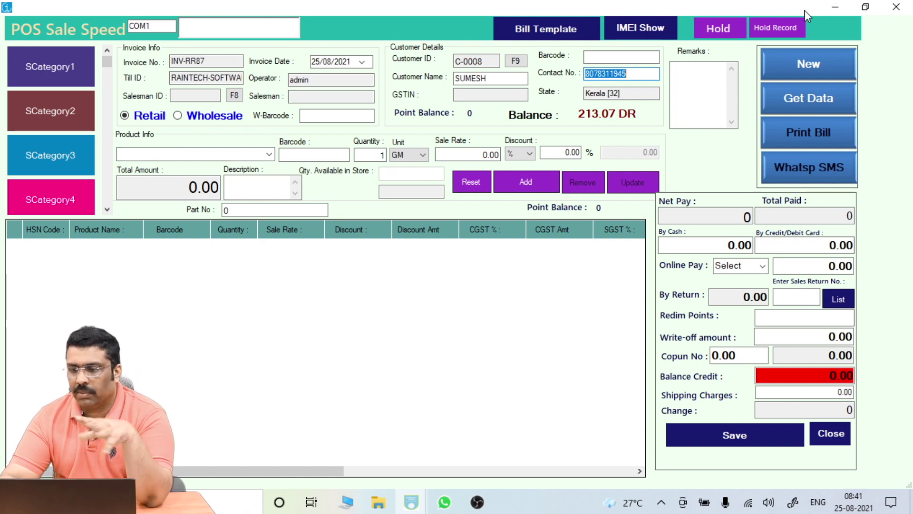
pyautogui.click(896, 7)
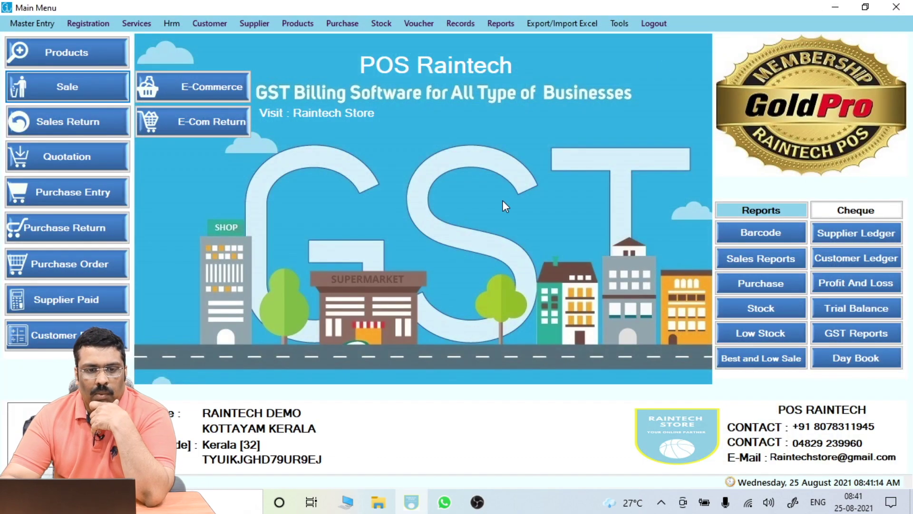
# Step: Open the Whatsp Template form and load the existing message template for editing
pyautogui.click(32, 23)
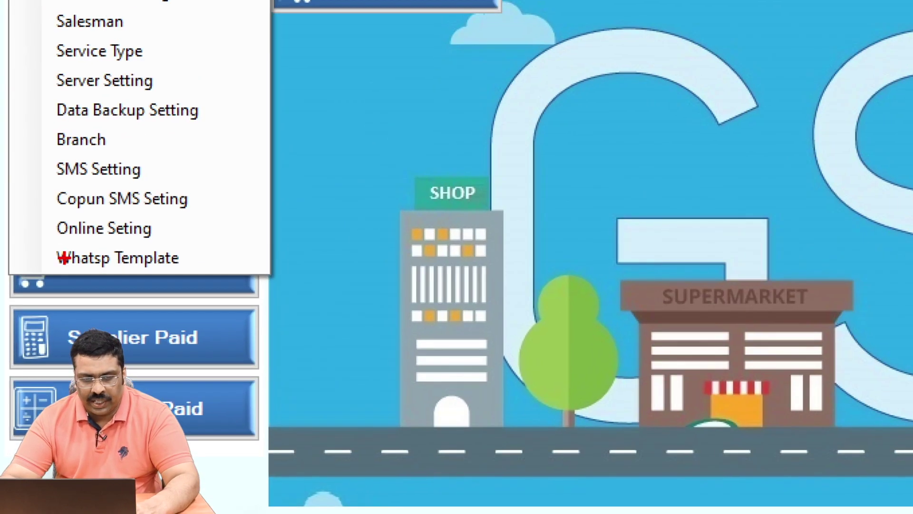
pyautogui.moveTo(36, 235)
pyautogui.mouseDown()
pyautogui.moveTo(46, 245)
pyautogui.moveTo(206, 279)
pyautogui.mouseUp()
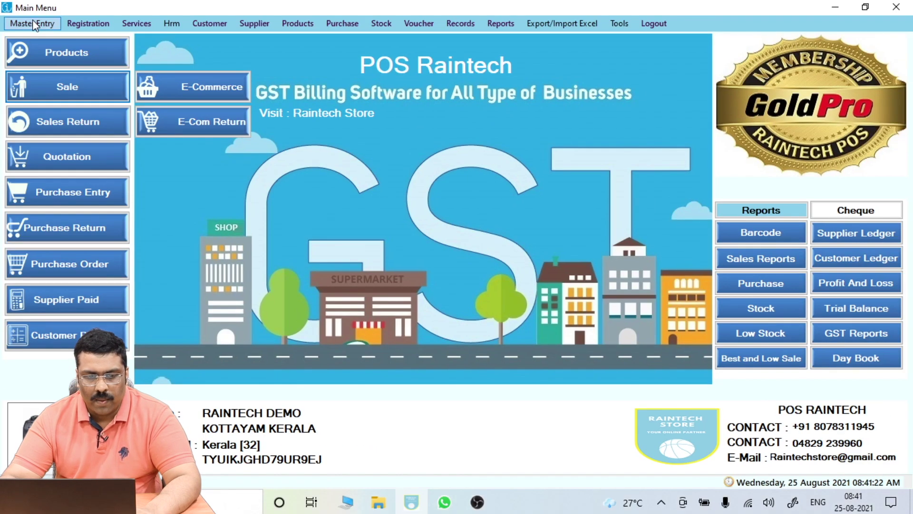
pyautogui.click(32, 22)
pyautogui.click(42, 260)
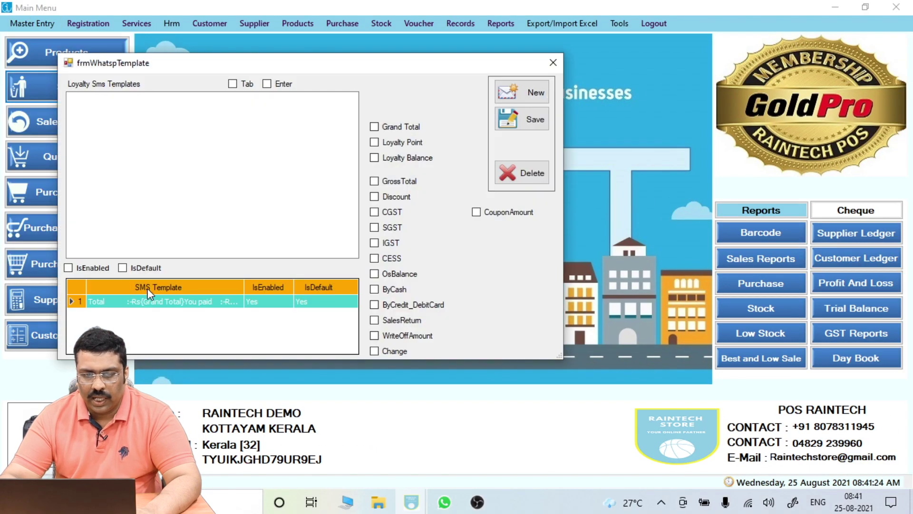
pyautogui.click(136, 304)
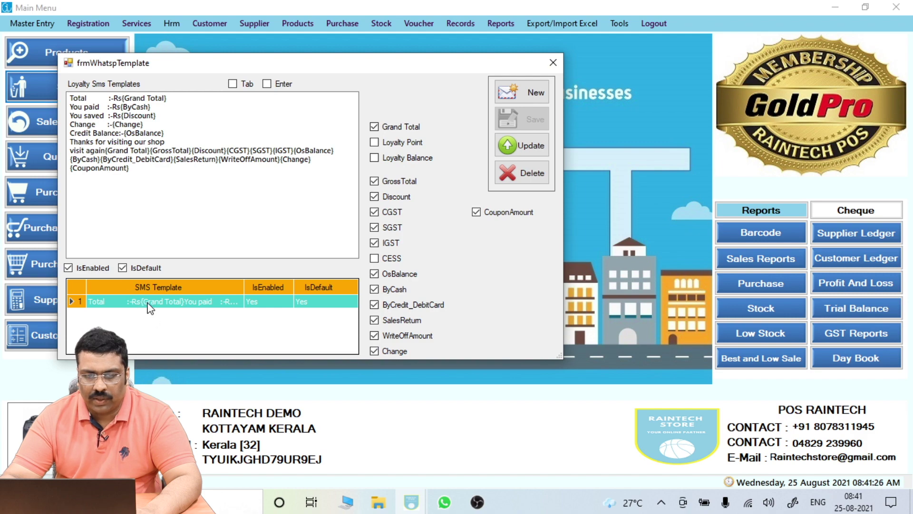
pyautogui.click(150, 305)
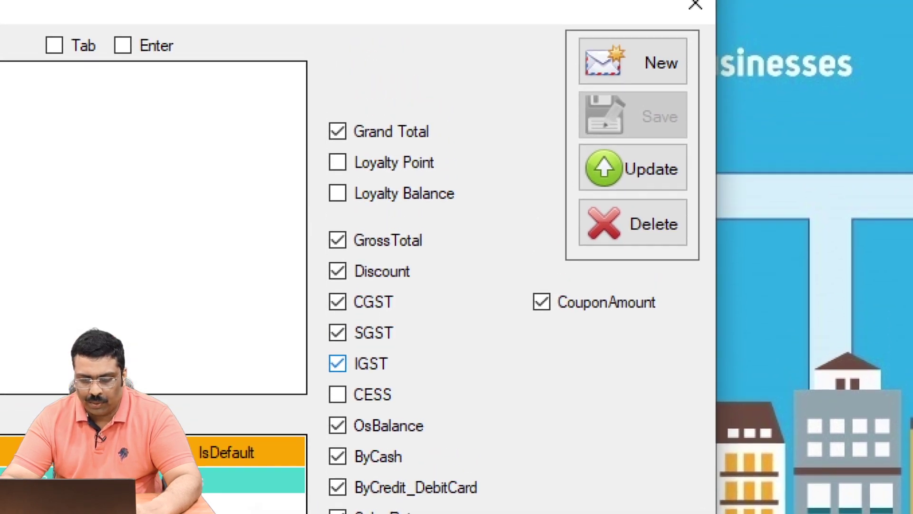
# Step: Copy the loaded template's whole message text, from the Total line through "visit again"
pyautogui.moveTo(308, 144)
pyautogui.mouseDown()
pyautogui.moveTo(442, 217)
pyautogui.moveTo(483, 216)
pyautogui.mouseUp()
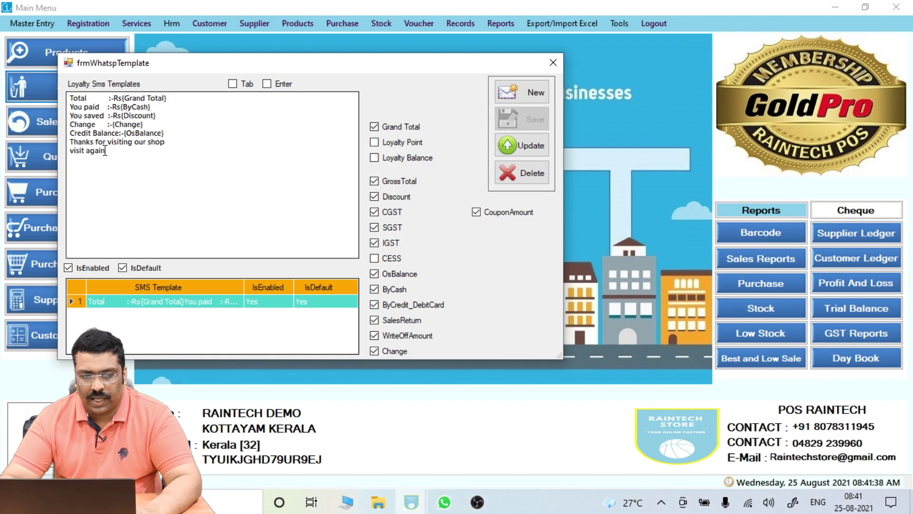
pyautogui.hotkey('shift', 'Home')
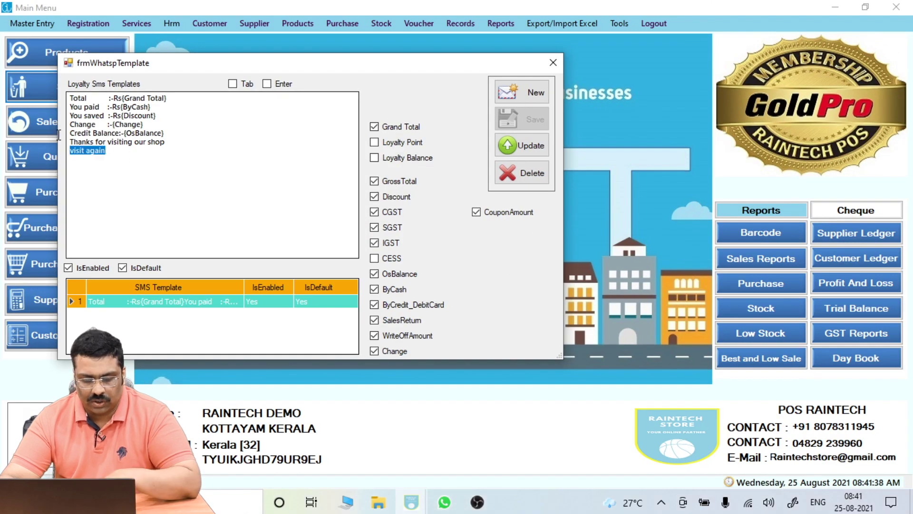
pyautogui.hotkey('ctrl', 'a')
pyautogui.hotkey('ctrl', 'c')
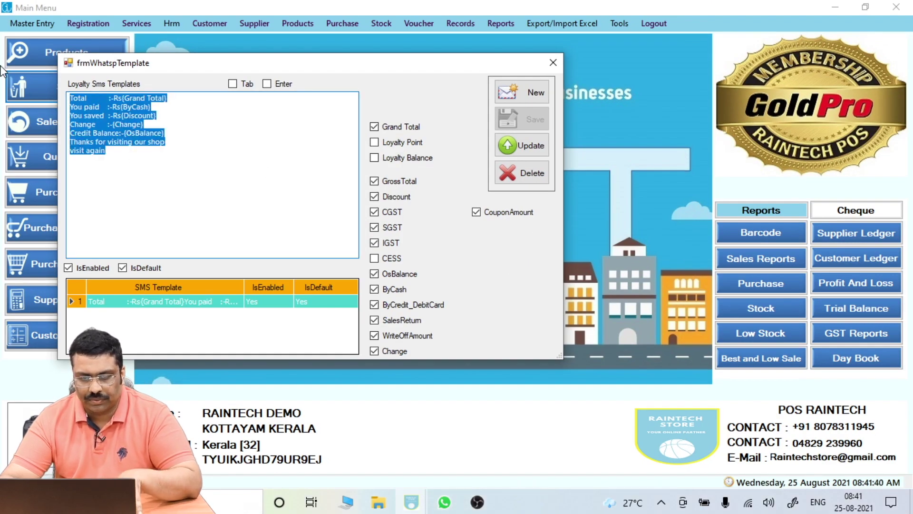
# Step: Delete the existing message template record
pyautogui.click(527, 182)
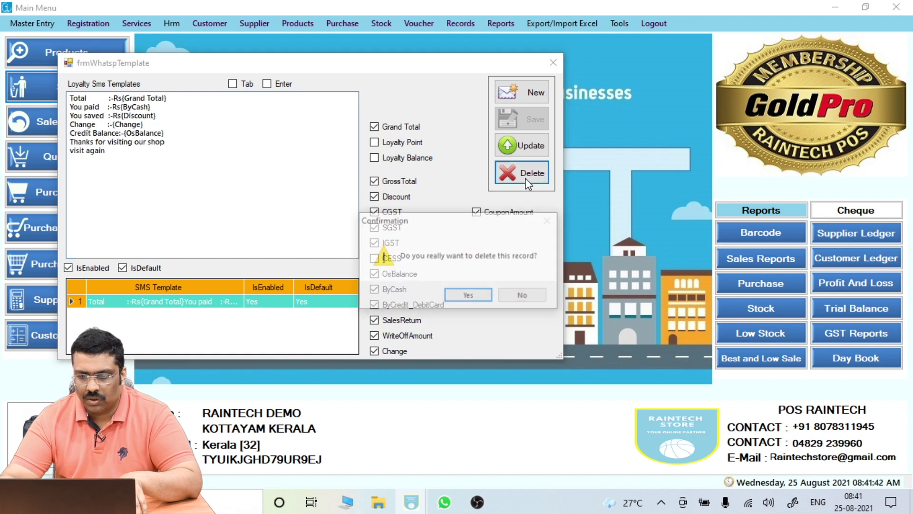
pyautogui.click(469, 295)
pyautogui.click(479, 297)
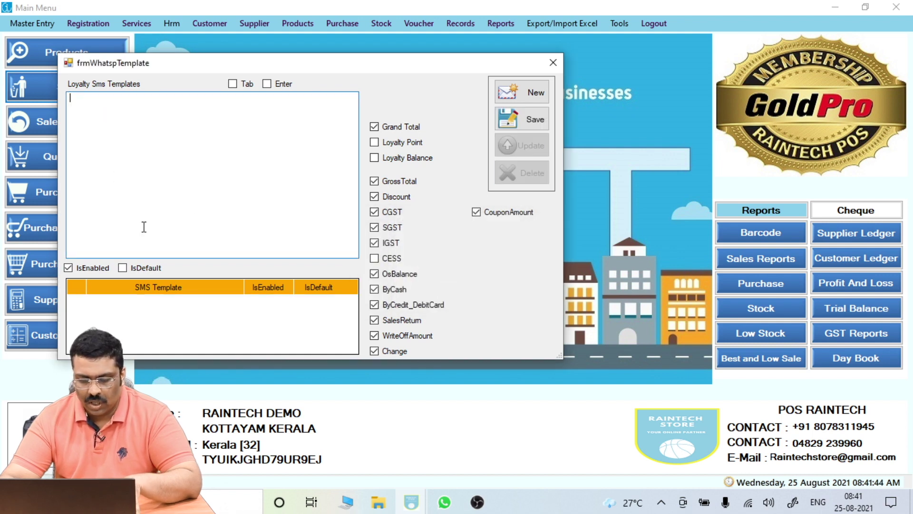
# Step: Paste the copied message text into the blank template and add a "Privilege point :-" line below the Change line
pyautogui.hotkey('ctrl', 'v')
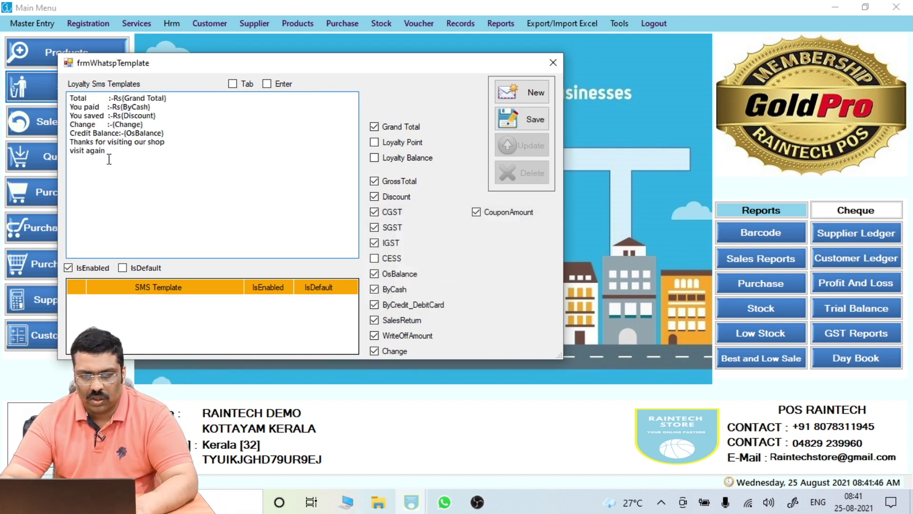
pyautogui.click(155, 124)
pyautogui.press('Return')
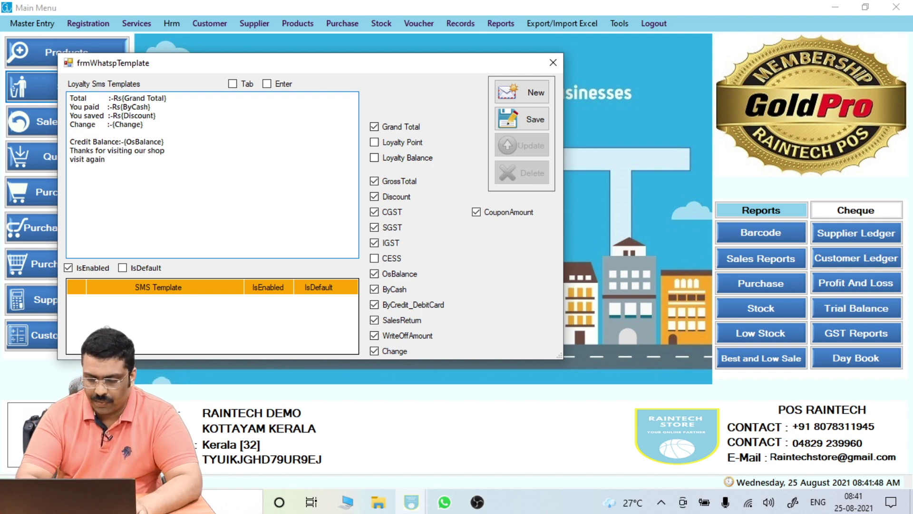
pyautogui.write('P')
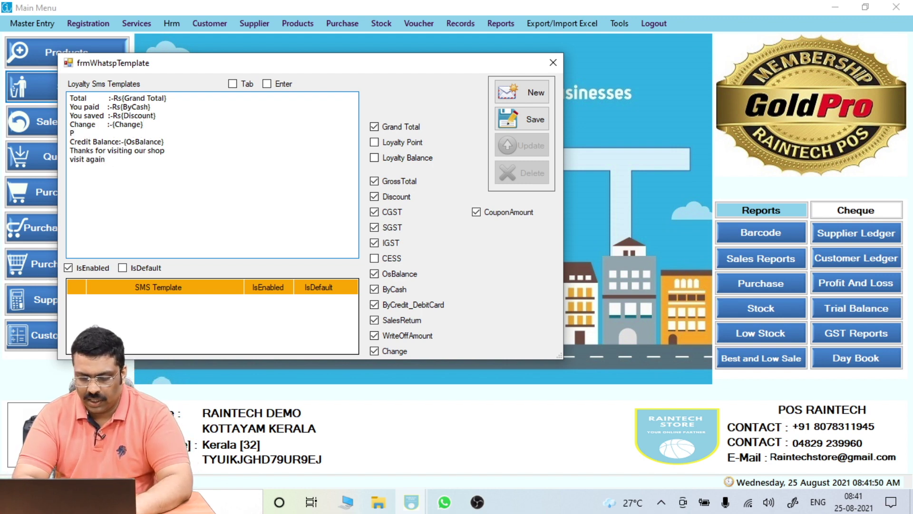
pyautogui.write('rivilege point')
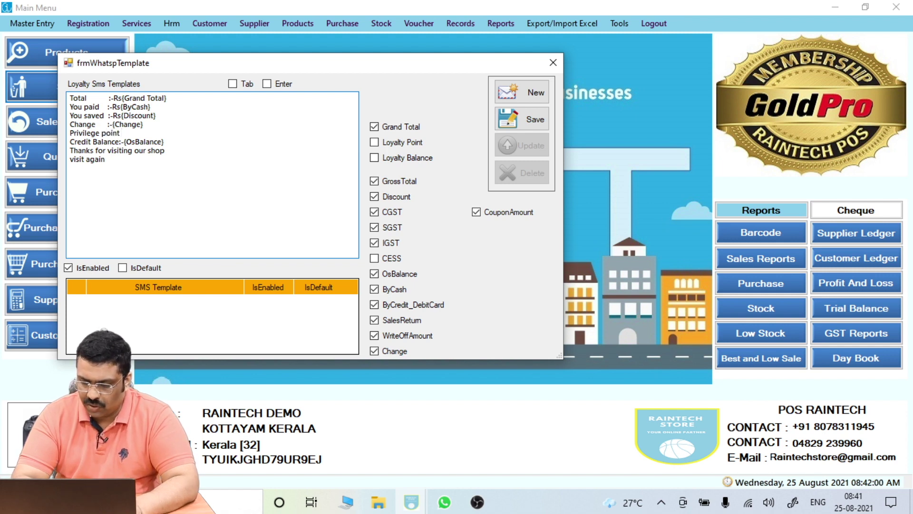
pyautogui.write(':-')
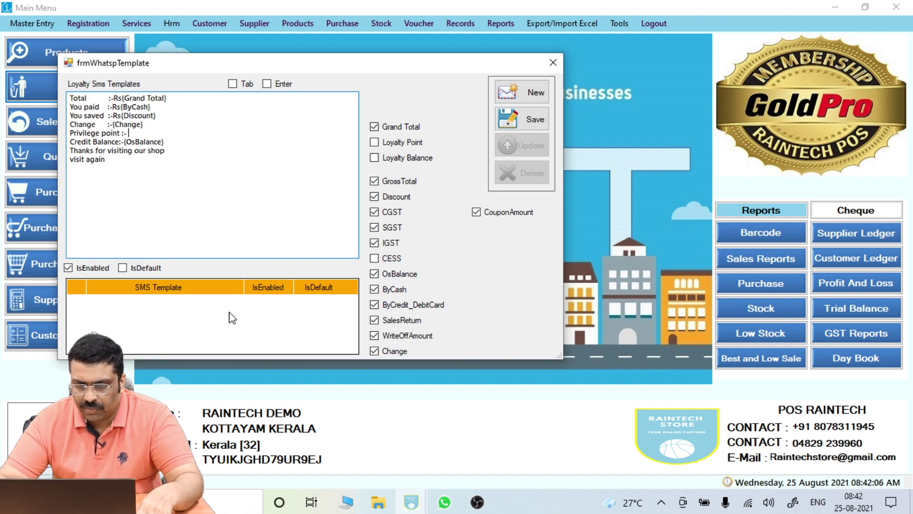
# Step: Insert the {Loyalty Point} placeholder and relocate it from the message's end to the Privilege point line
pyautogui.click(375, 142)
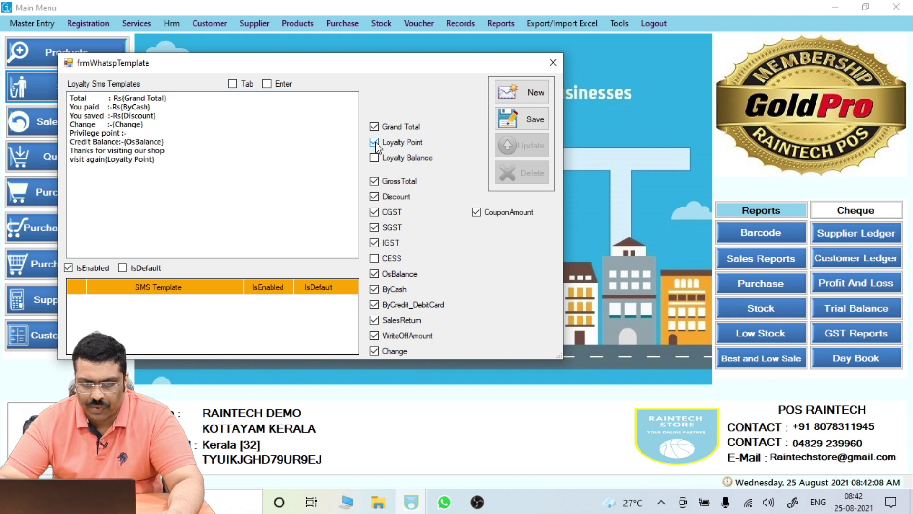
pyautogui.moveTo(173, 164); pyautogui.dragTo(109, 167)
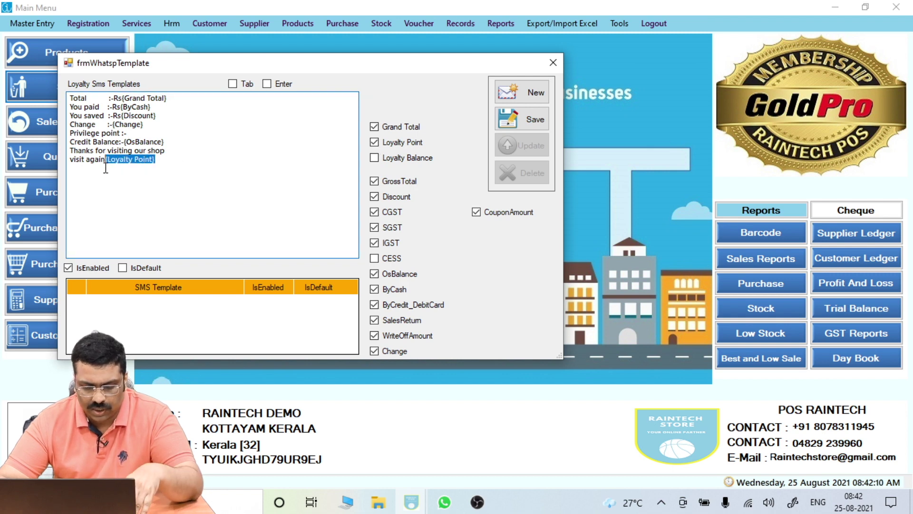
pyautogui.press('BackSpace')
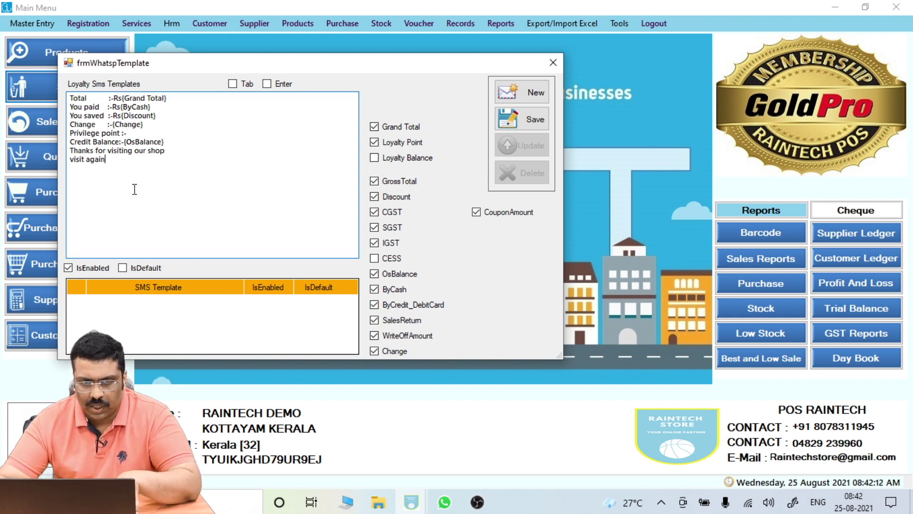
pyautogui.click(139, 135)
pyautogui.write('{Loyalty Point}')
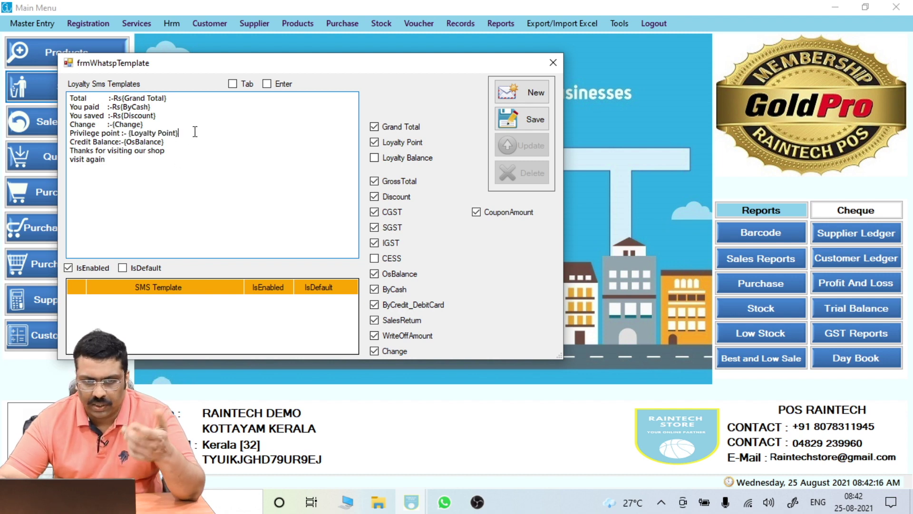
# Step: Add a "Previlege balance:-" line below the Privilege point line, followed by the {Loyalty Balance} placeholder
pyautogui.press('Return')
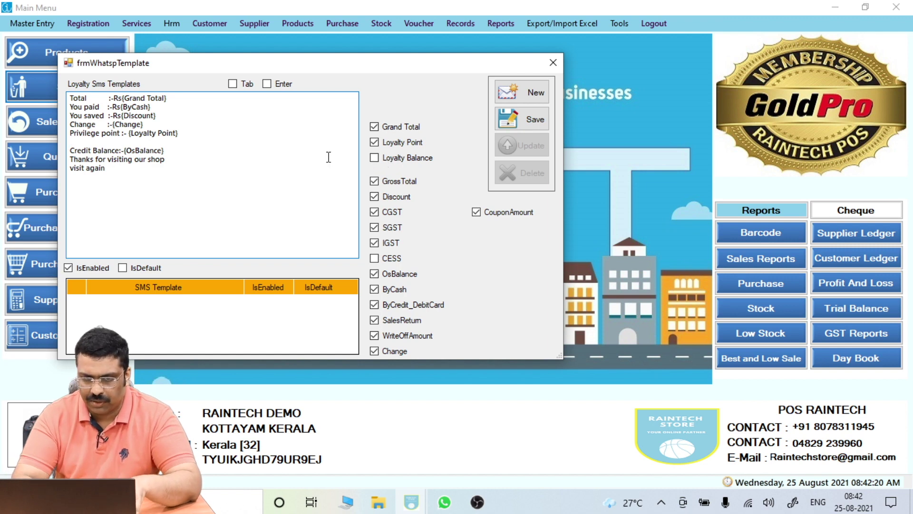
pyautogui.write('Pe')
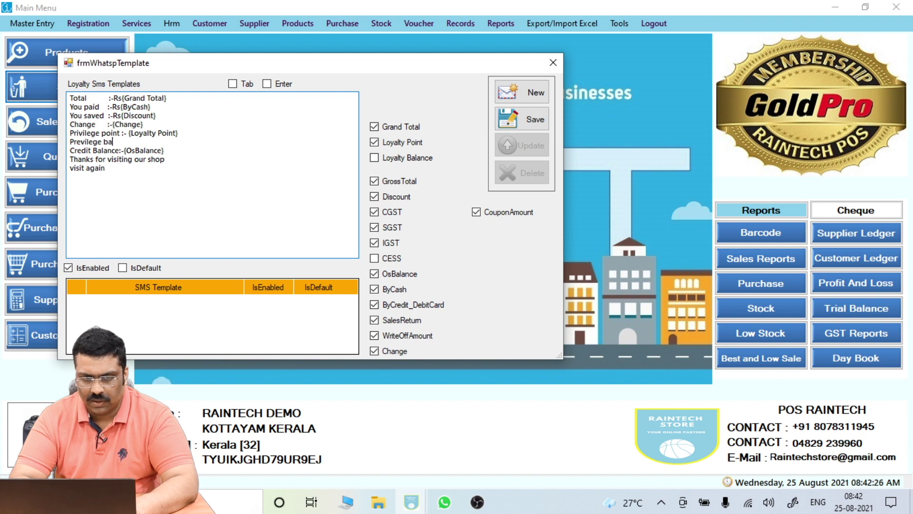
pyautogui.write('revilege balance:-')
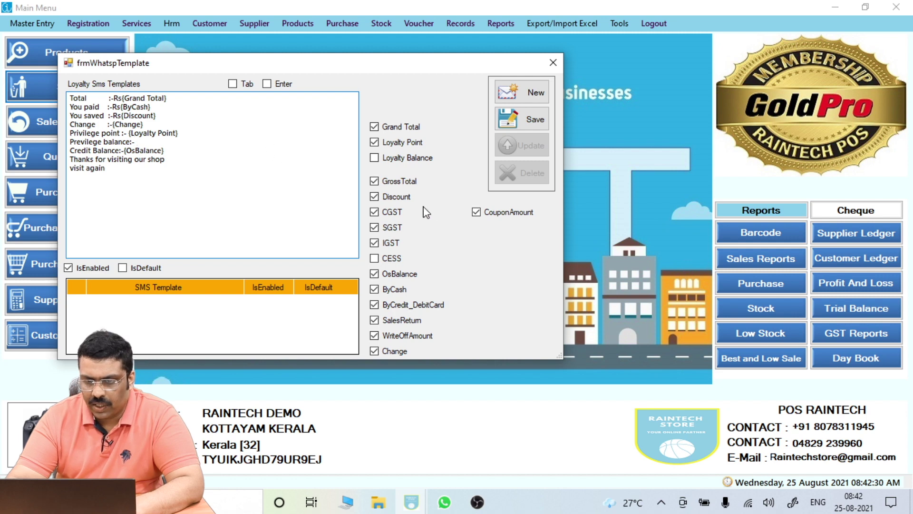
pyautogui.click(375, 157)
pyautogui.moveTo(181, 173); pyautogui.dragTo(138, 175)
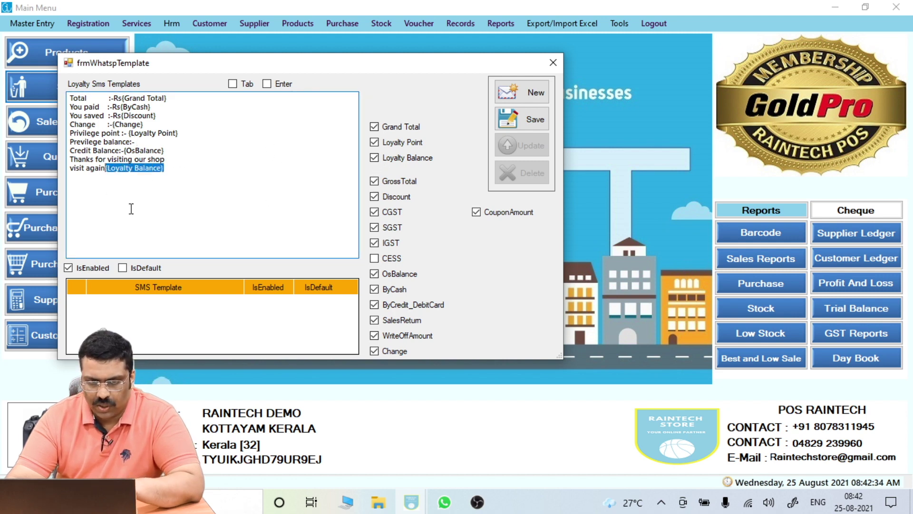
pyautogui.hotkey('ctrl', 'x')
pyautogui.click(146, 142)
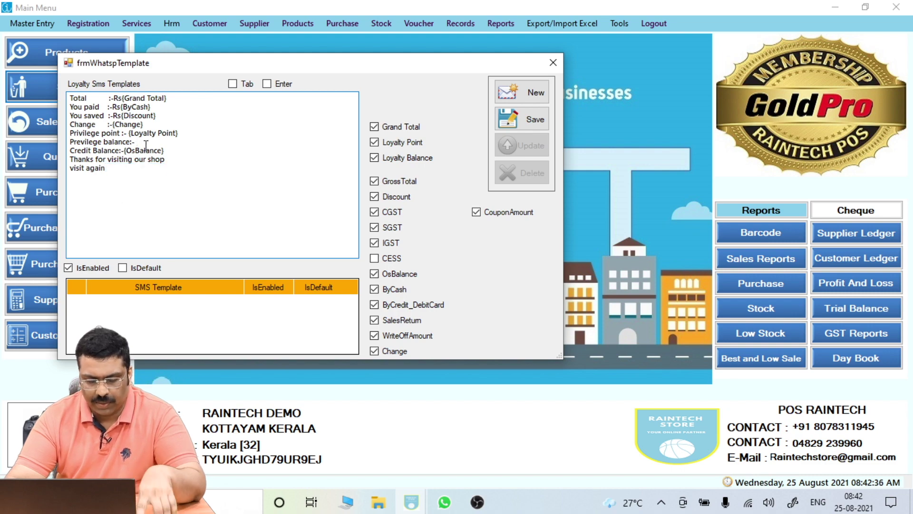
pyautogui.hotkey('ctrl', 'v')
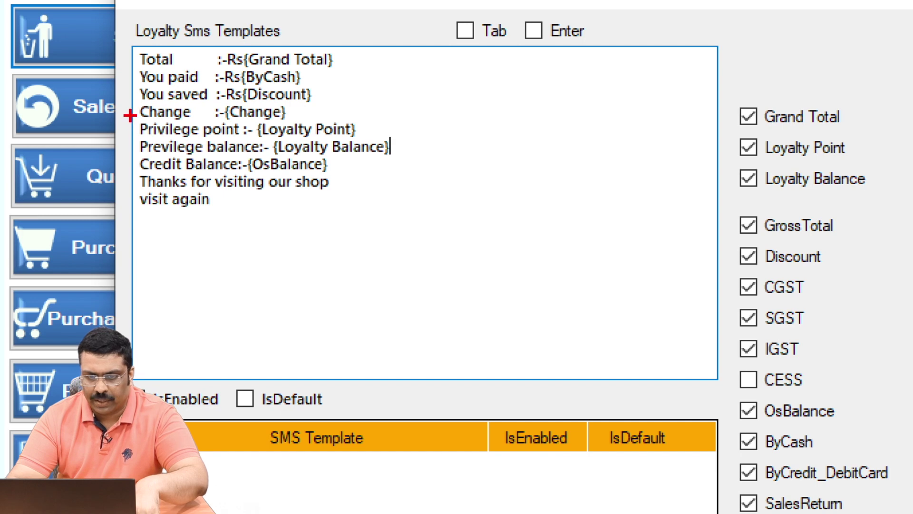
pyautogui.moveTo(130, 115); pyautogui.dragTo(422, 165)
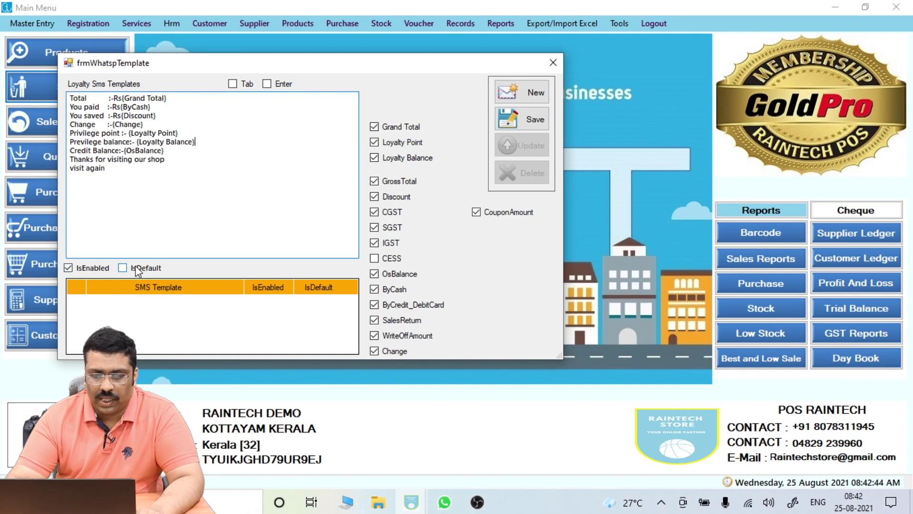
# Step: Mark the WhatsApp template as IsDefault, save it, and close the template form
pyautogui.click(137, 269)
pyautogui.click(528, 119)
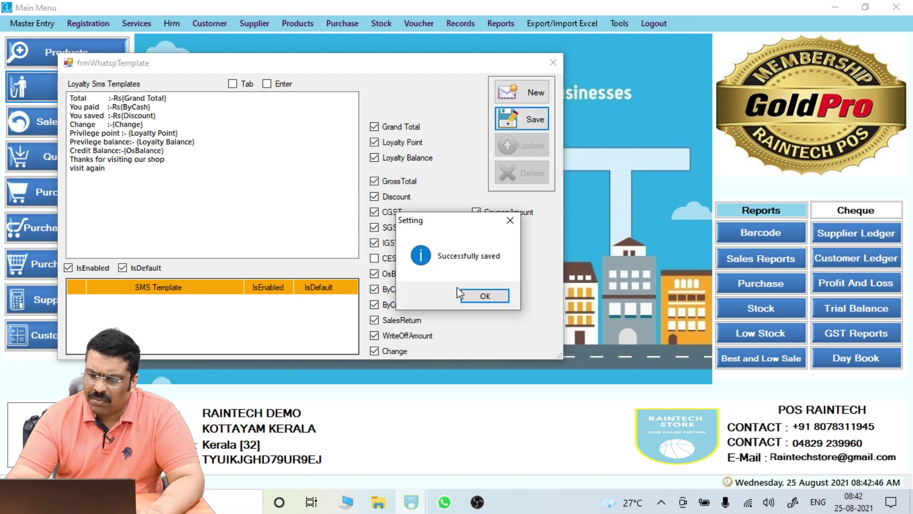
pyautogui.click(483, 296)
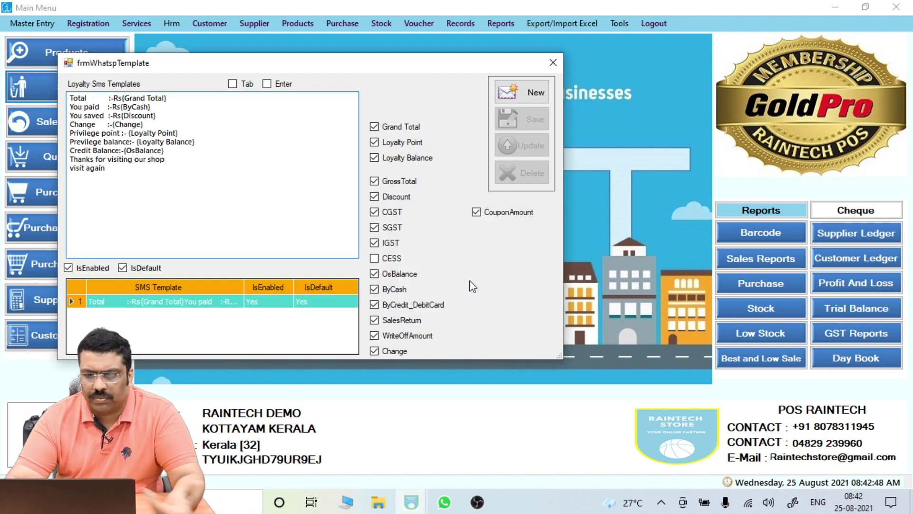
pyautogui.click(555, 71)
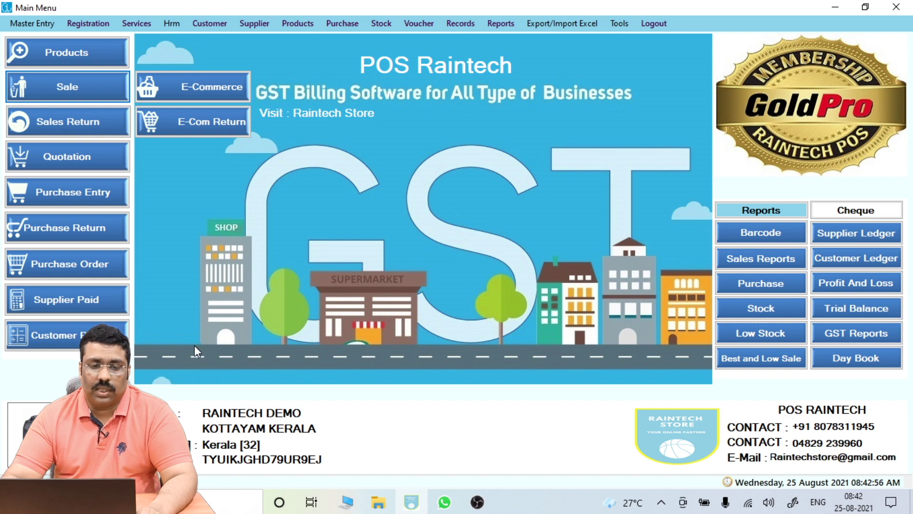
# Step: Reopen the Whatsp Template form, load the saved template record to check its message text, and close the form
pyautogui.click(35, 27)
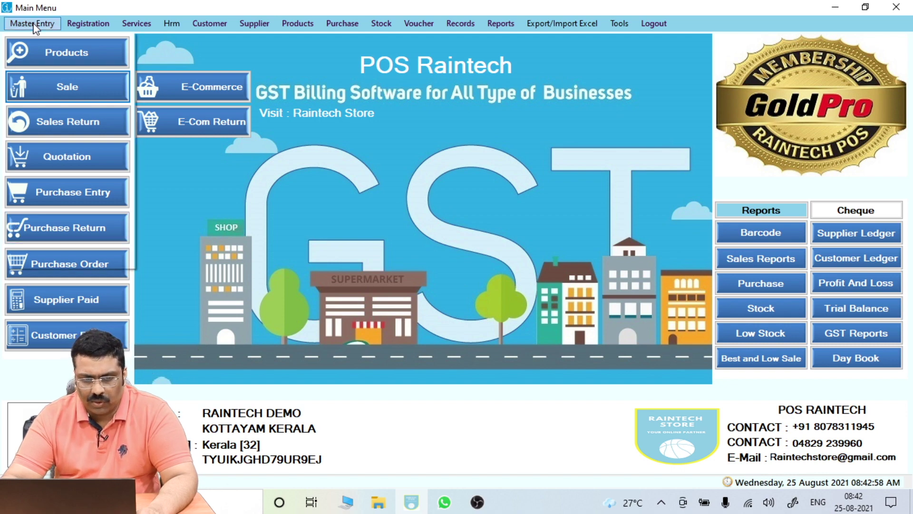
pyautogui.click(73, 258)
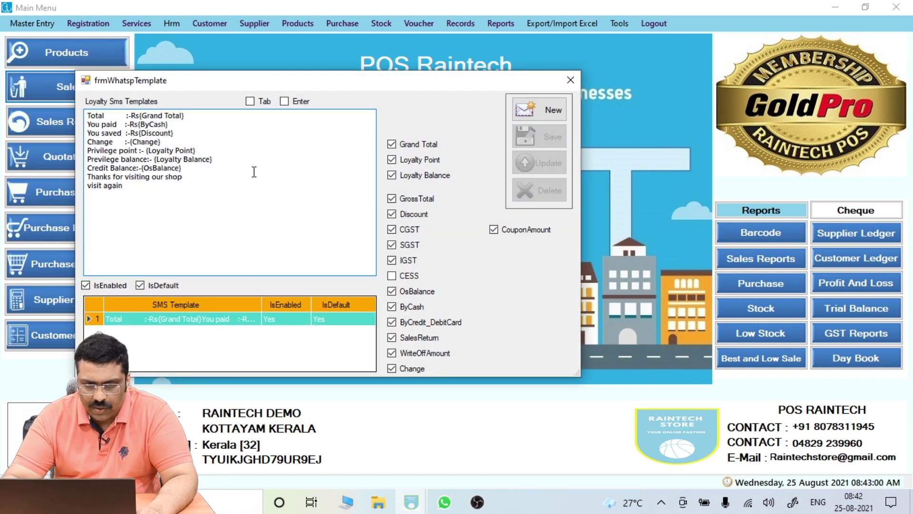
pyautogui.click(202, 319)
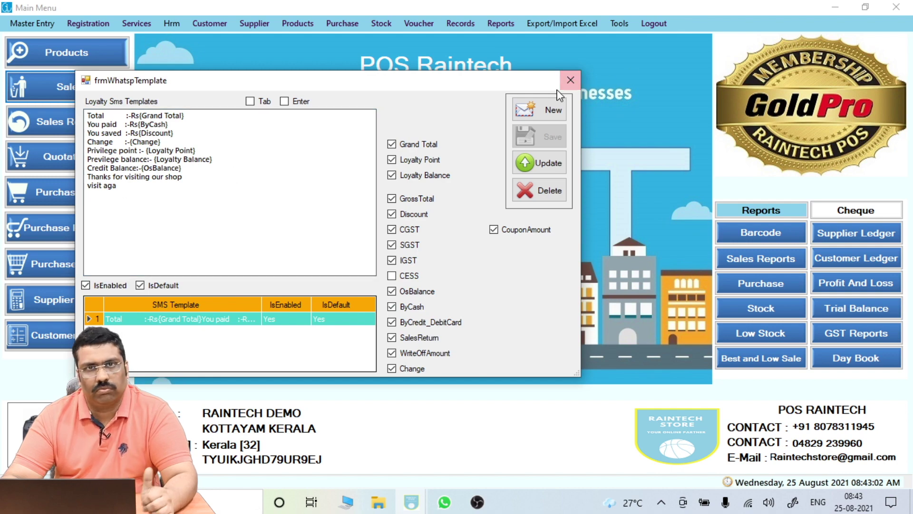
pyautogui.click(567, 82)
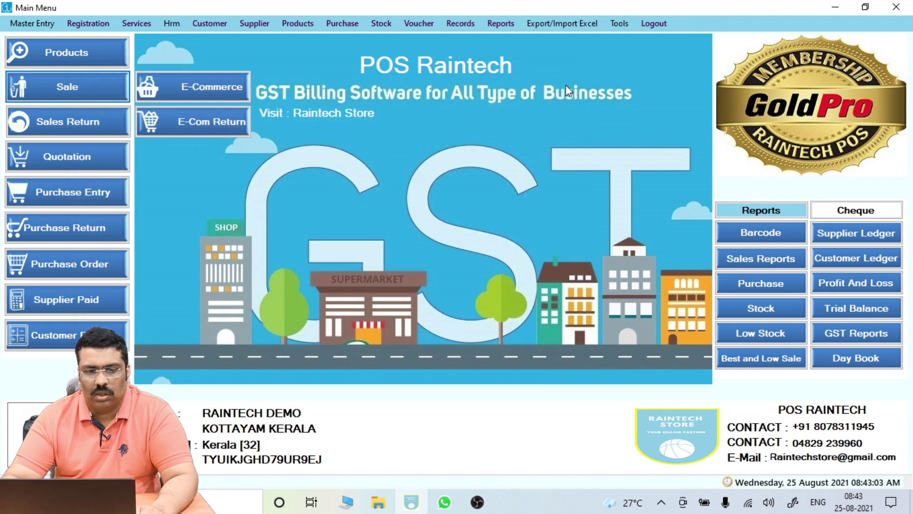
# Step: Open the sale form and load the saved customer by contact number
pyautogui.click(65, 86)
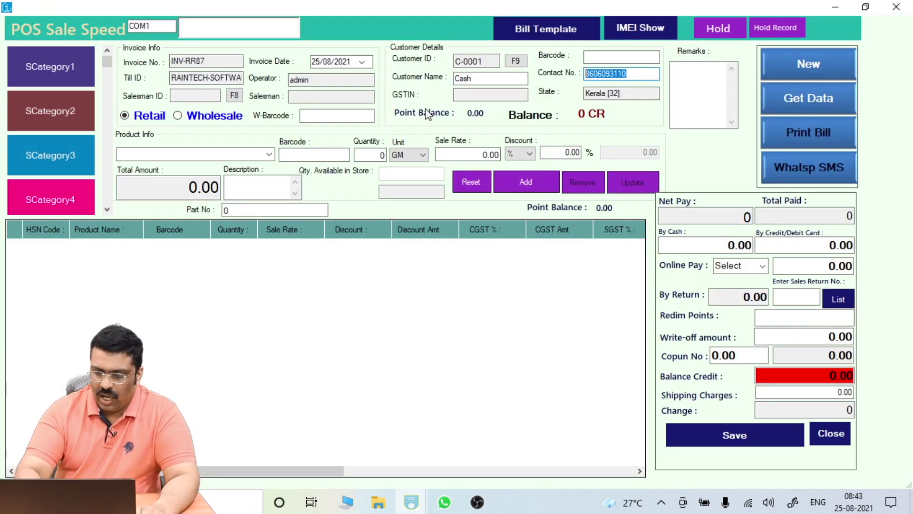
pyautogui.write('8')
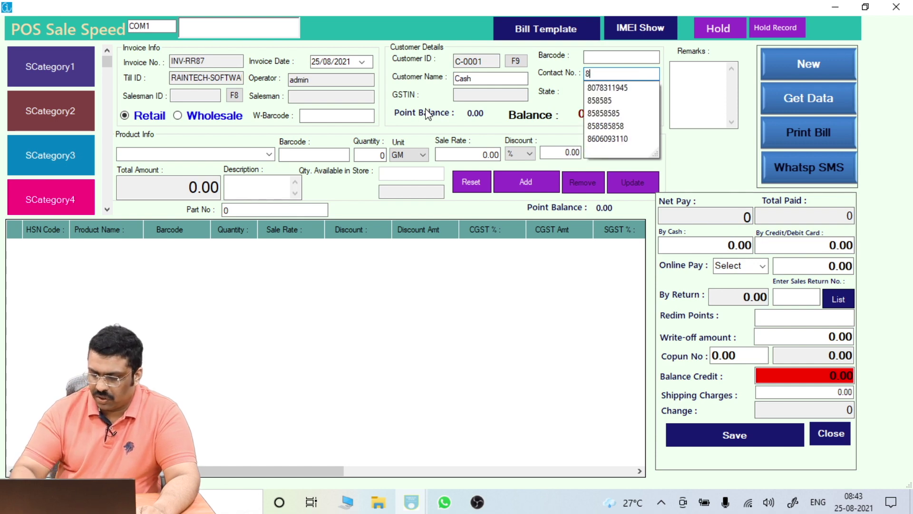
pyautogui.write('0')
pyautogui.press('Down')
pyautogui.press('Return')
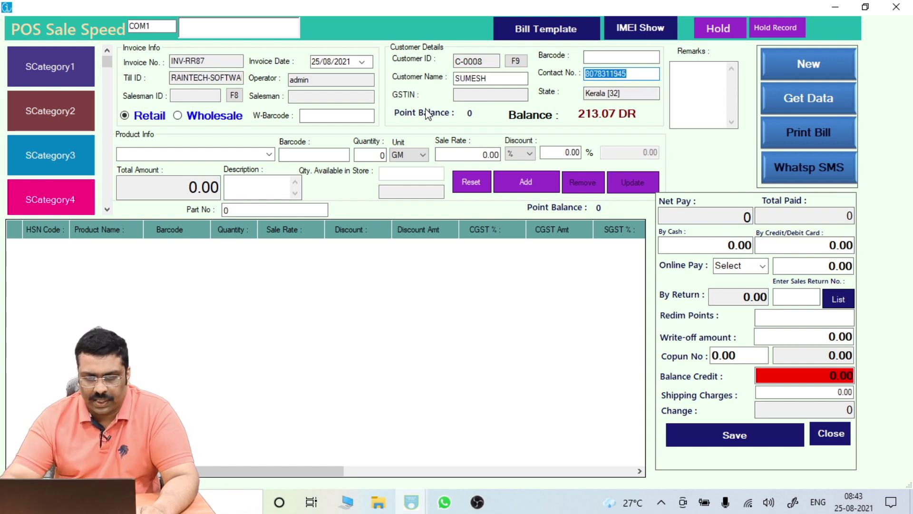
# Step: Add 1 1/2 X 1" FINOLEX CPVC REDUCER, 1 1/2" FINOLEX END CAP and 1 1/2" KAMDHENU CPVC PLAN TEE to the sale
pyautogui.click(240, 154)
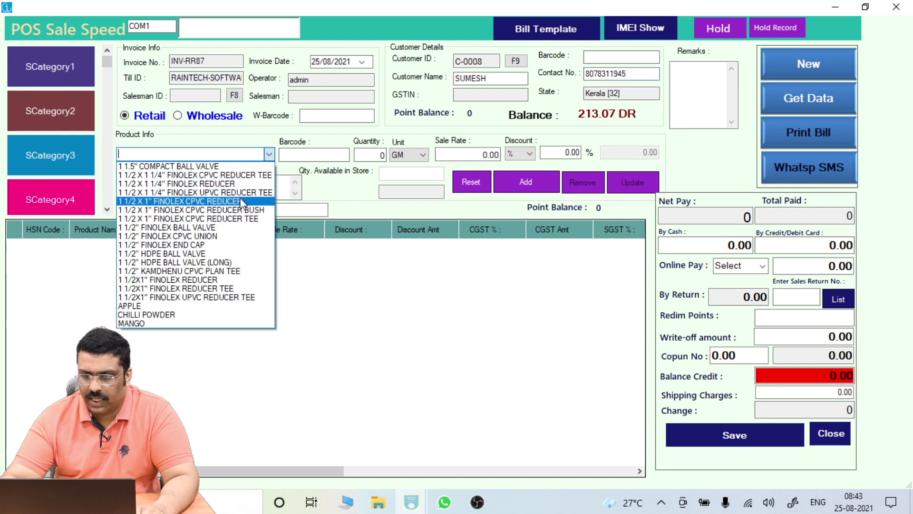
pyautogui.click(241, 201)
pyautogui.click(546, 179)
pyautogui.click(269, 154)
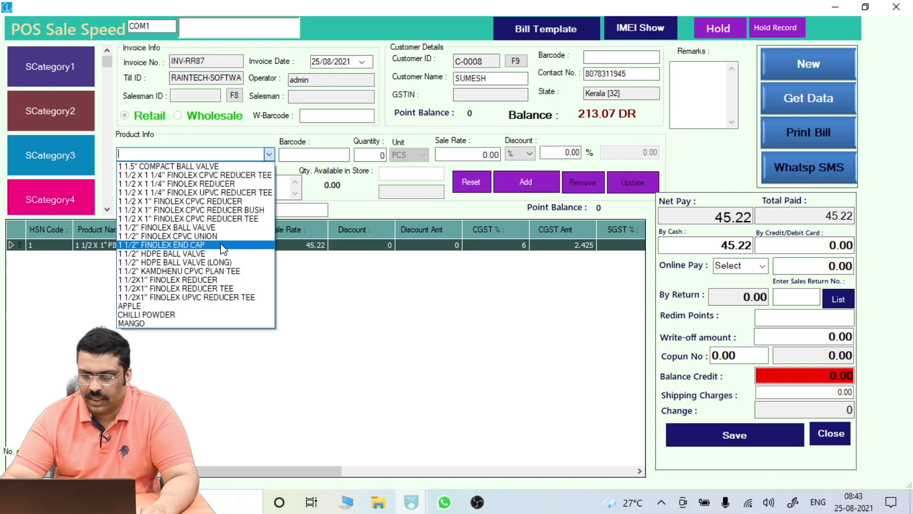
pyautogui.click(222, 245)
pyautogui.click(516, 179)
pyautogui.click(270, 154)
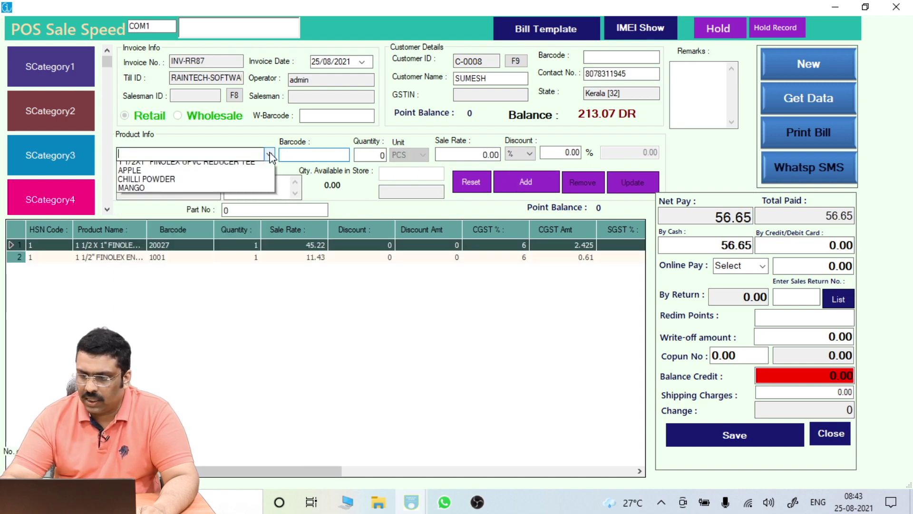
pyautogui.click(190, 266)
pyautogui.click(528, 183)
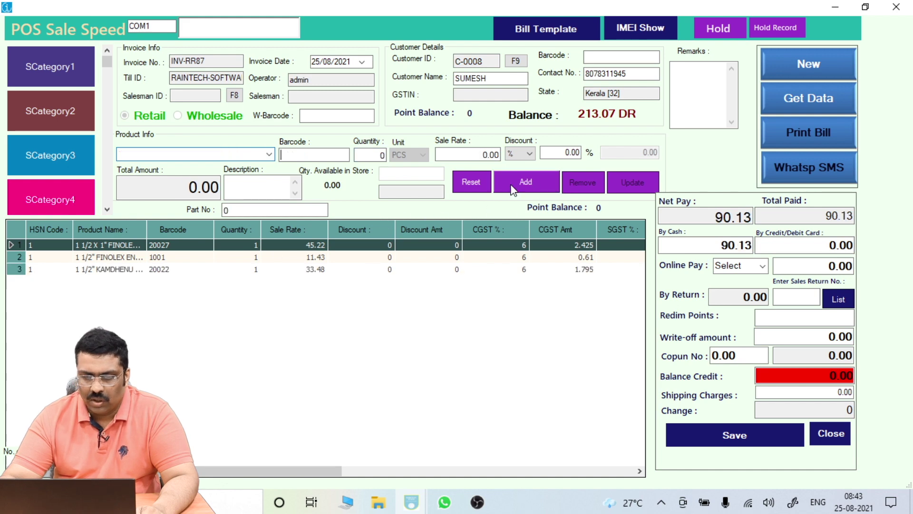
# Step: Replace the 1 1/2" KAMDHENU CPVC PLAN TEE line in the sale with APPLE, quantity 1
pyautogui.click(234, 270)
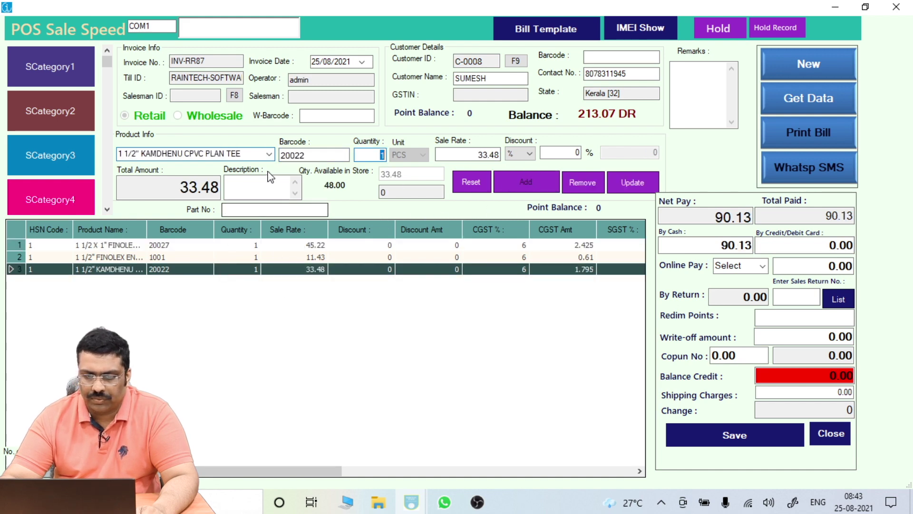
pyautogui.click(270, 154)
pyautogui.click(214, 306)
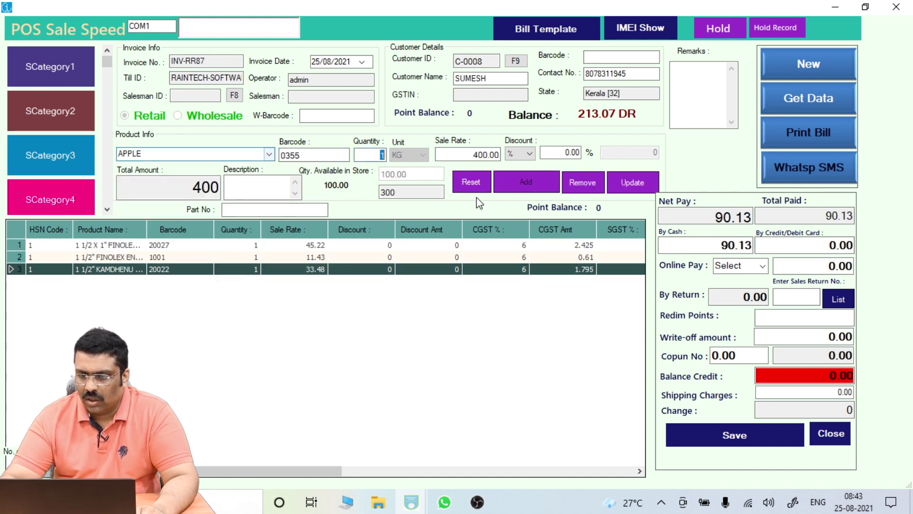
pyautogui.click(617, 178)
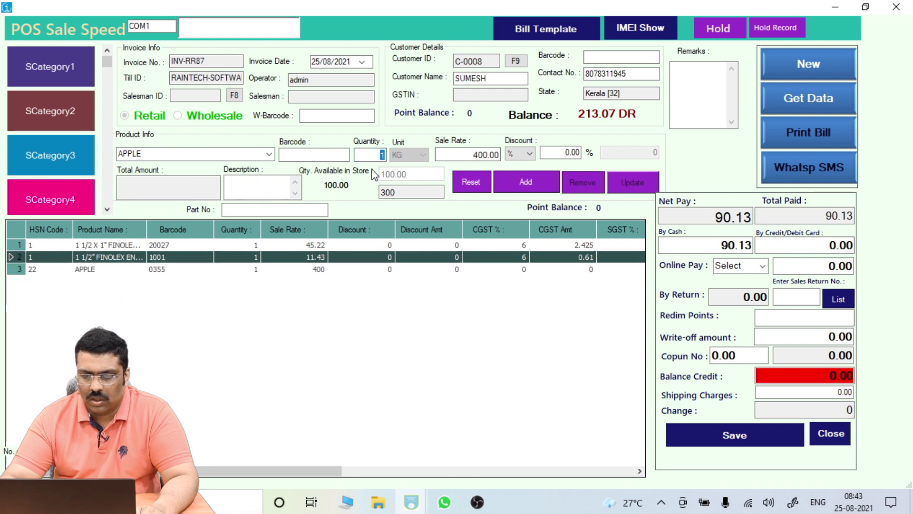
# Step: Add one more APPLE and one CHILLI POWDER to the sale
pyautogui.click(269, 154)
pyautogui.click(197, 306)
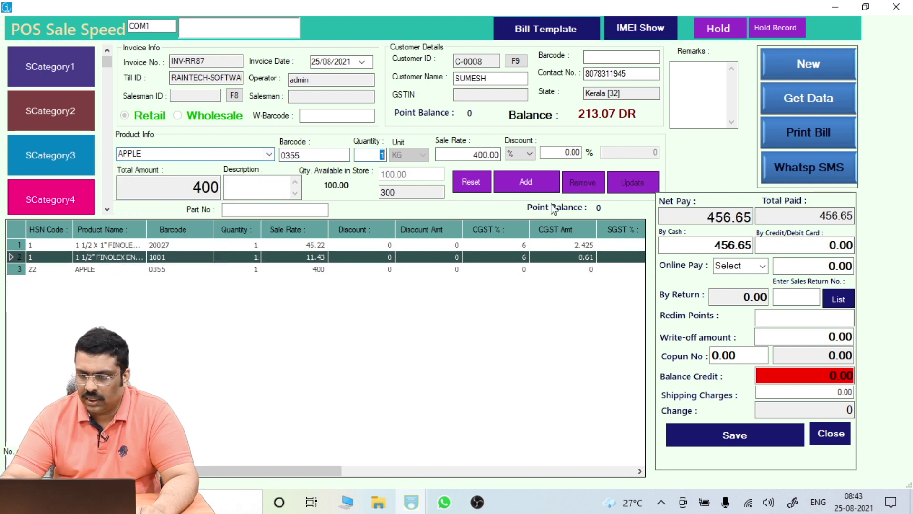
pyautogui.click(525, 185)
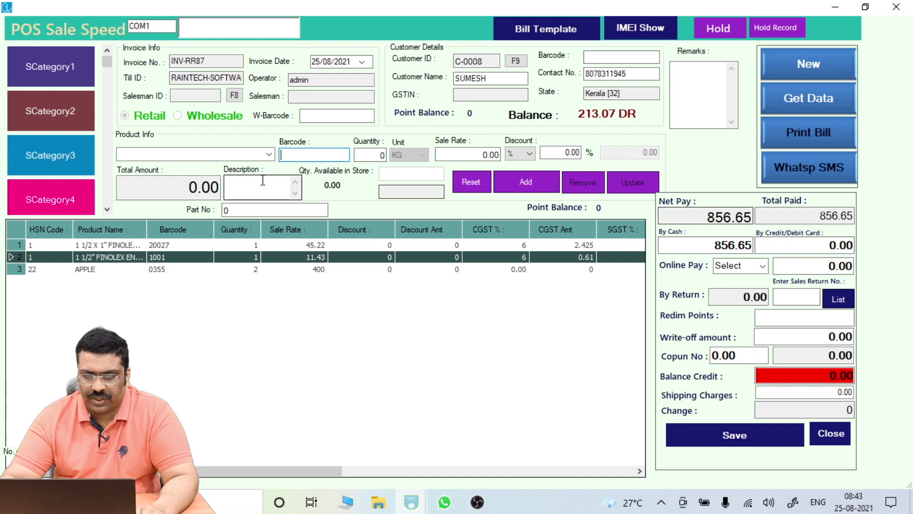
pyautogui.click(269, 154)
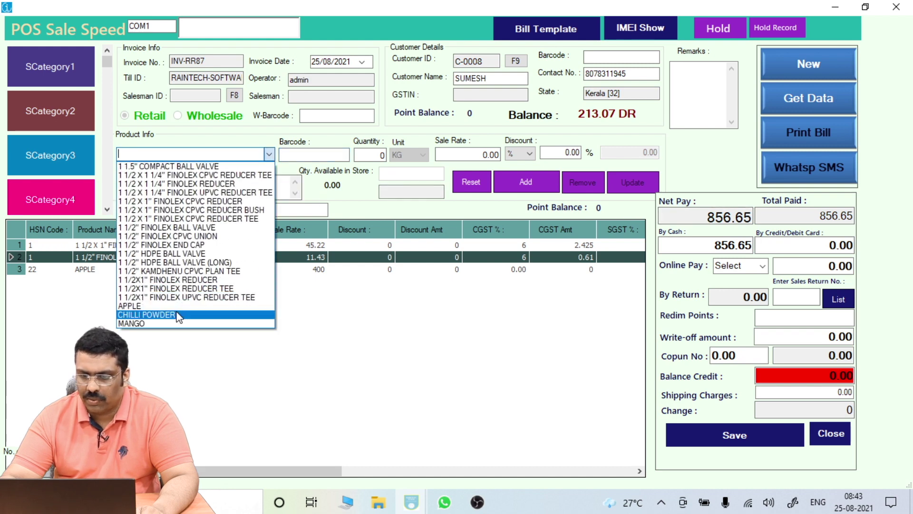
pyautogui.click(177, 315)
pyautogui.click(511, 185)
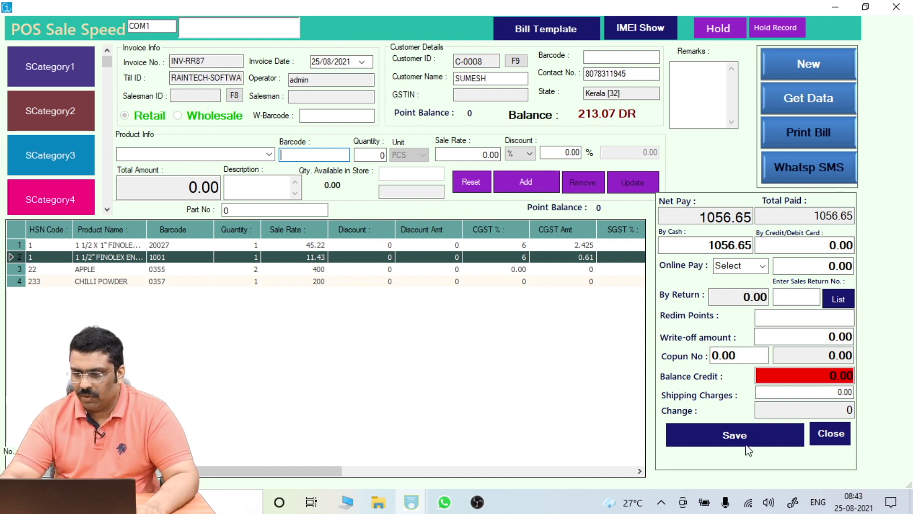
# Step: Save the sale invoice for the loaded customer with full cash payment
pyautogui.click(743, 430)
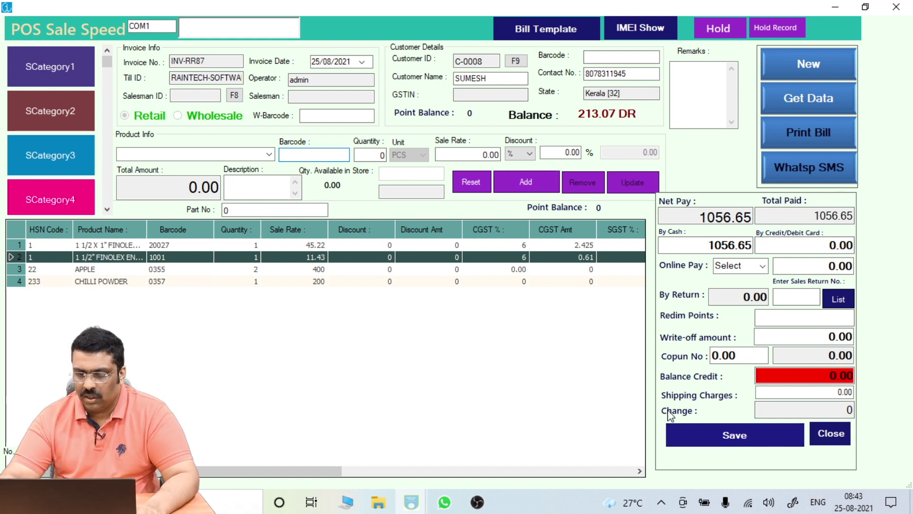
pyautogui.click(446, 289)
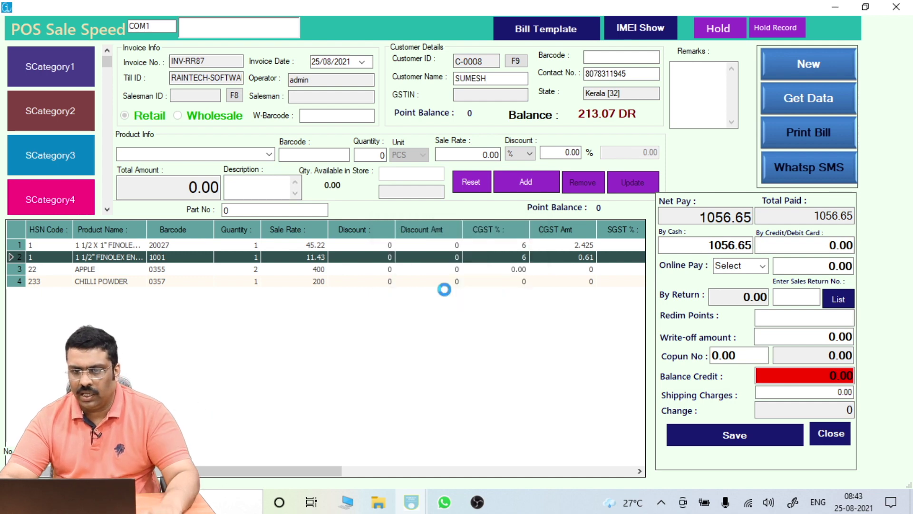